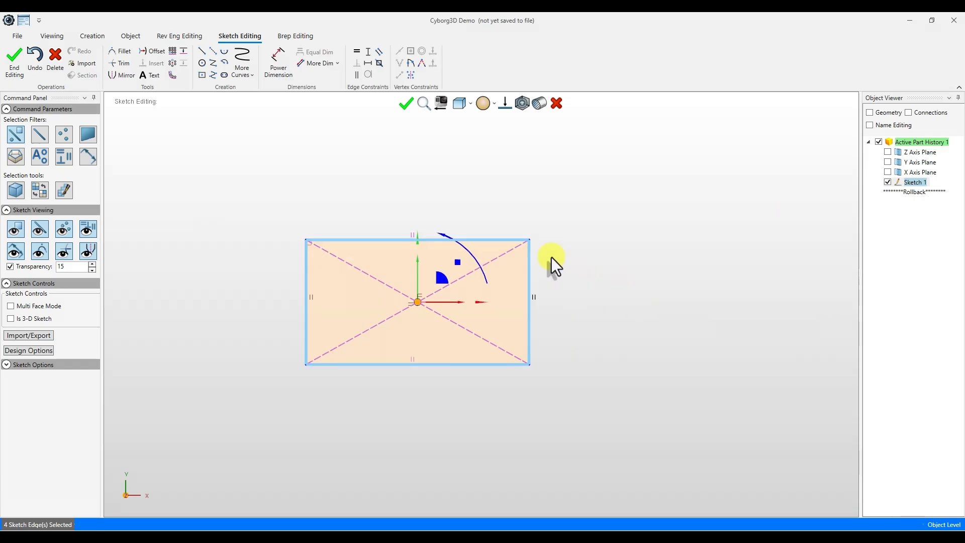
- Draw a corner rectangle about 283 mm long and 59 mm high, starting on the large rectangle's right edge and extending to the right
{"action": "left_click", "coordinate": [244, 75]}
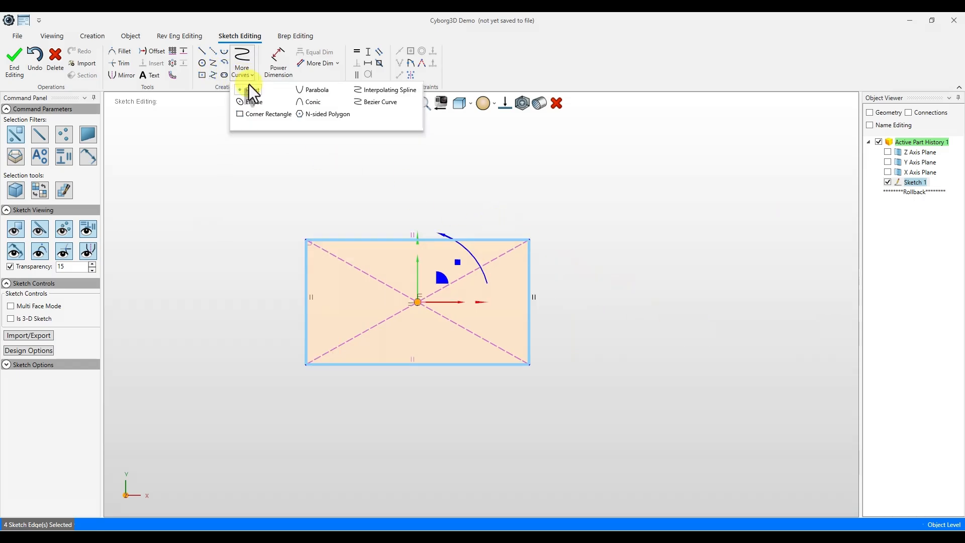
{"action": "left_click", "coordinate": [252, 114]}
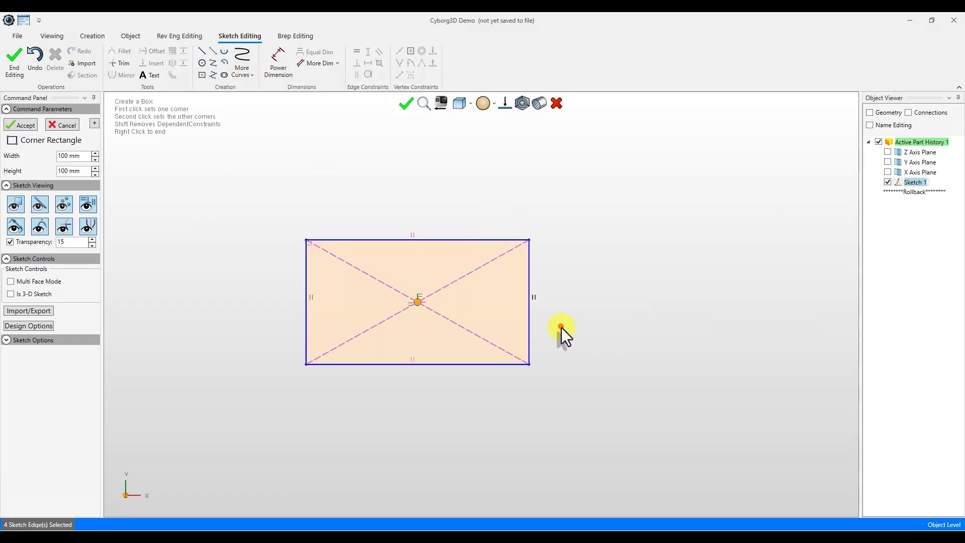
{"action": "left_click", "coordinate": [530, 285]}
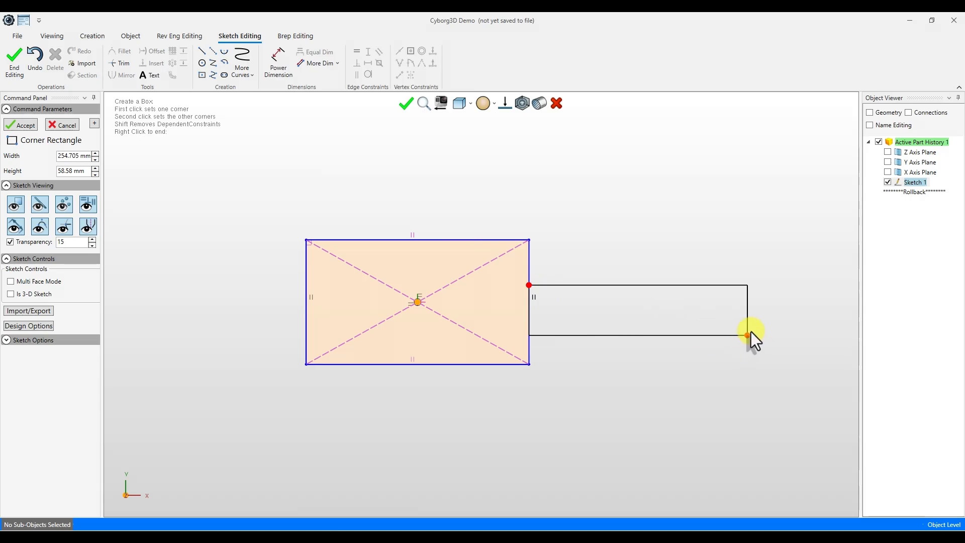
{"action": "left_click", "coordinate": [767, 329]}
{"action": "right_click", "coordinate": [734, 372]}
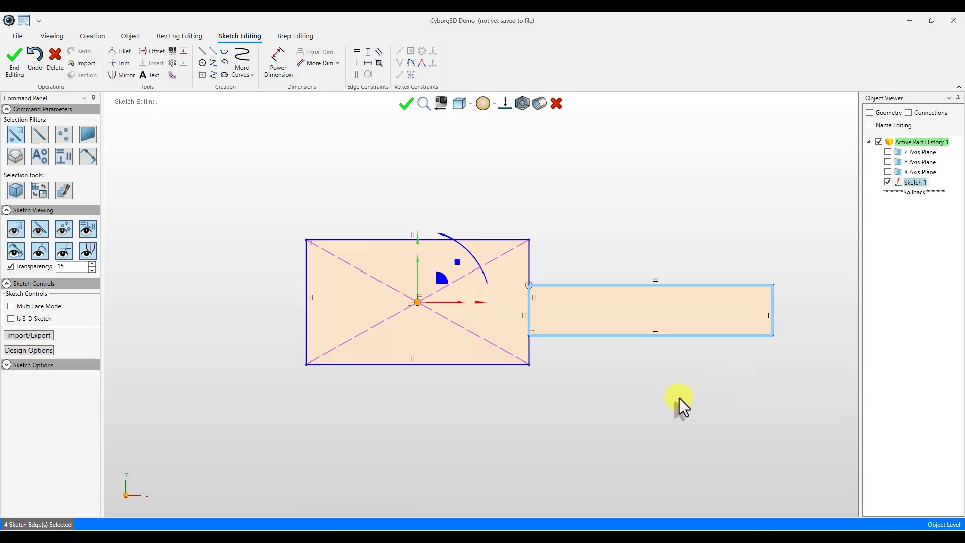
- Draw a horizontal construction line from the midpoint of the narrow rectangle's right edge to beyond the large rectangle's left edge
{"action": "scroll", "coordinate": [764, 360], "scroll_direction": "up", "scroll_amount": 2}
{"action": "left_click", "coordinate": [211, 52]}
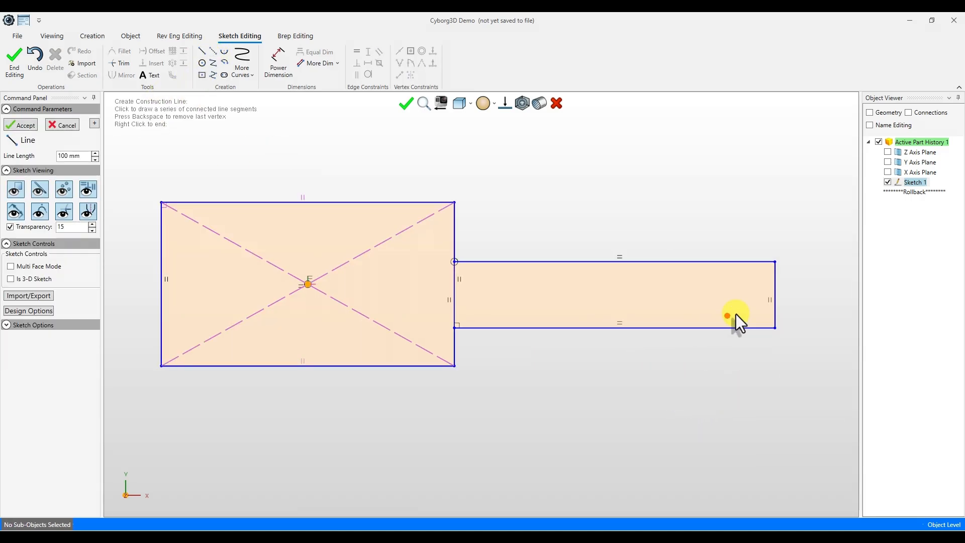
{"action": "left_click", "coordinate": [776, 294]}
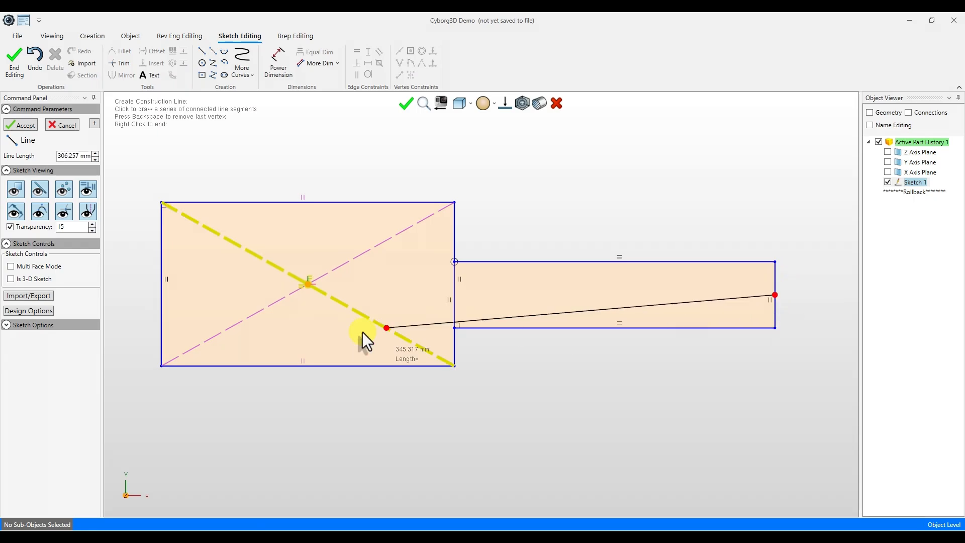
{"action": "scroll", "coordinate": [327, 322], "scroll_direction": "down", "scroll_amount": 2}
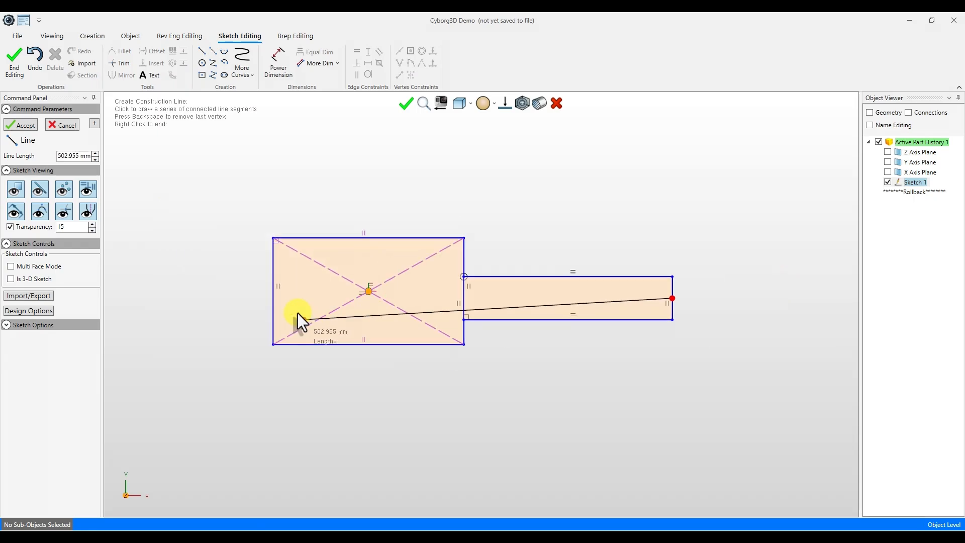
{"action": "left_click", "coordinate": [153, 297]}
{"action": "right_click", "coordinate": [327, 411]}
- Constrain the large rectangle's centre point onto the horizontal construction line
{"action": "scroll", "coordinate": [402, 311], "scroll_direction": "up", "scroll_amount": 2}
{"action": "scroll", "coordinate": [402, 301], "scroll_direction": "up", "scroll_amount": 2}
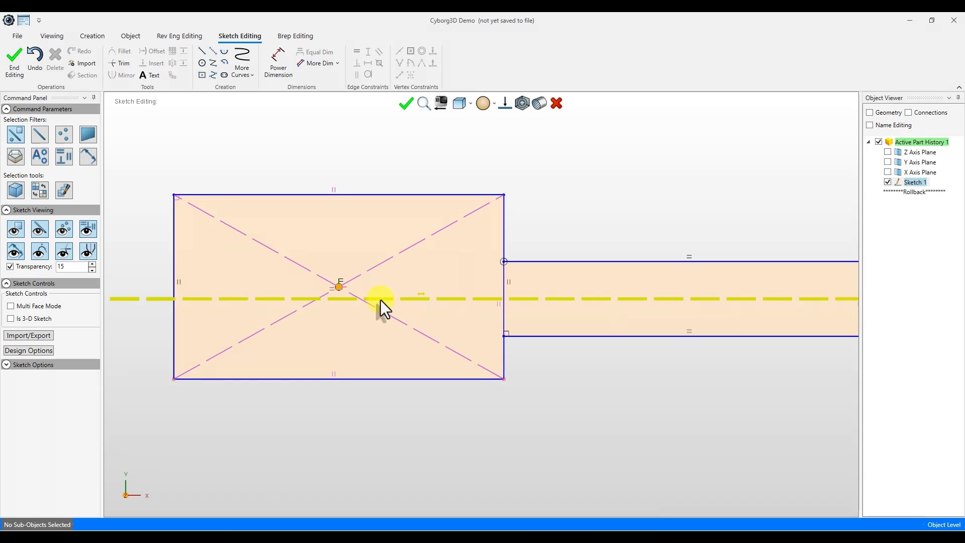
{"action": "scroll", "coordinate": [428, 316], "scroll_direction": "down", "scroll_amount": 3}
{"action": "scroll", "coordinate": [457, 302], "scroll_direction": "up", "scroll_amount": 5}
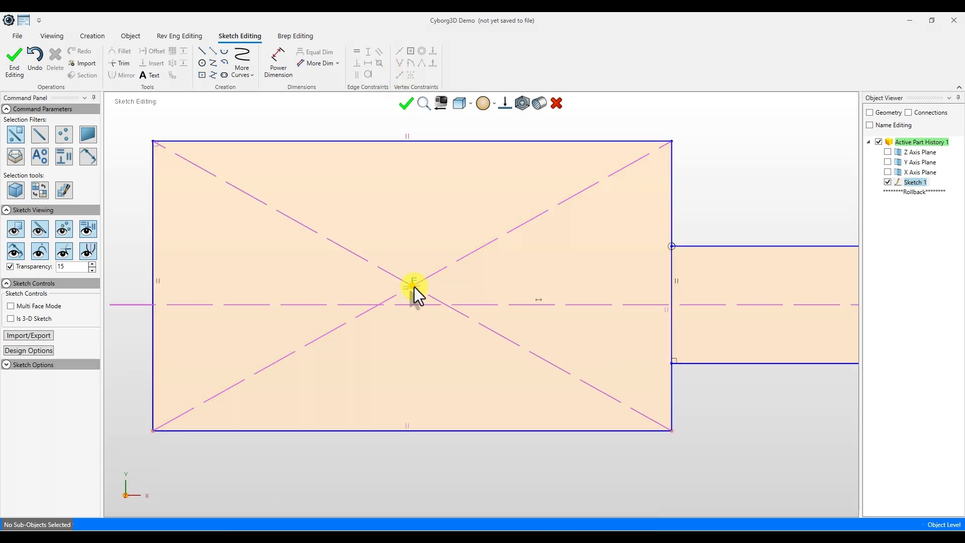
{"action": "left_click", "coordinate": [414, 287]}
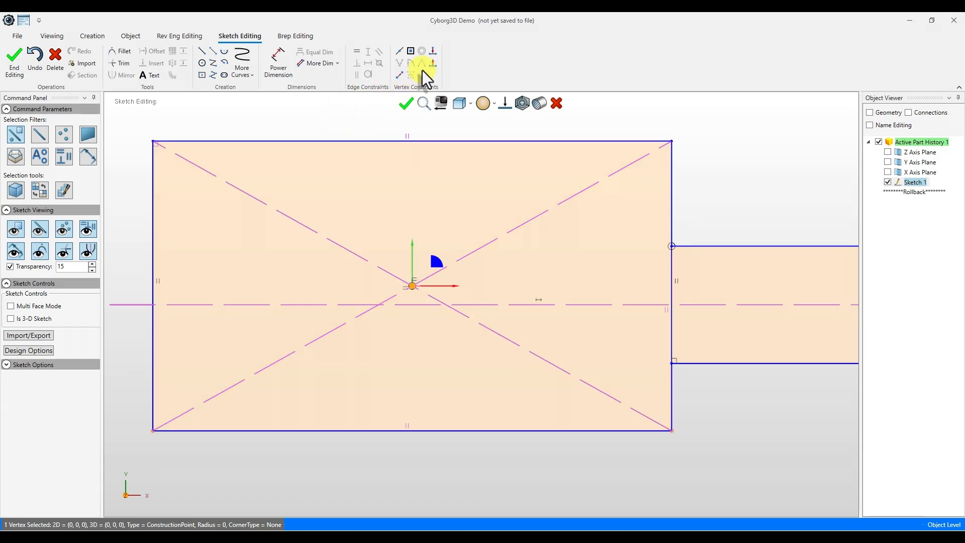
{"action": "left_click", "coordinate": [433, 52]}
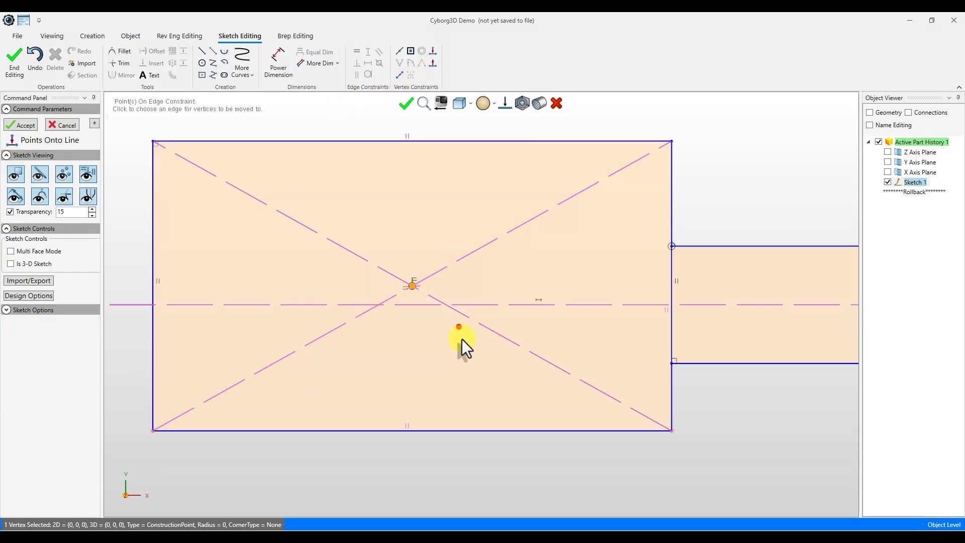
{"action": "left_click", "coordinate": [471, 305]}
- Apply a horizontal constraint to the narrow rectangle's tilted bottom edge
{"action": "scroll", "coordinate": [475, 311], "scroll_direction": "down", "scroll_amount": 3}
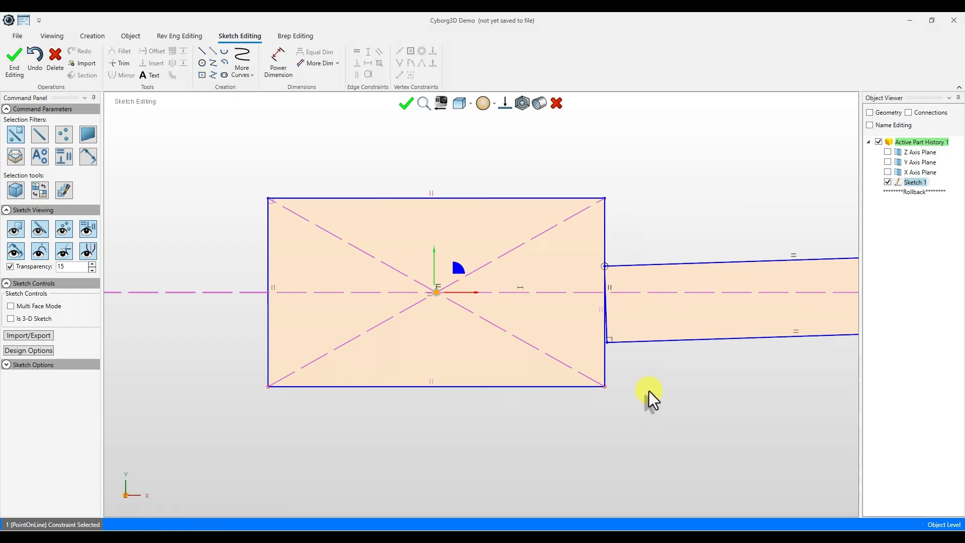
{"action": "scroll", "coordinate": [654, 372], "scroll_direction": "up", "scroll_amount": 1}
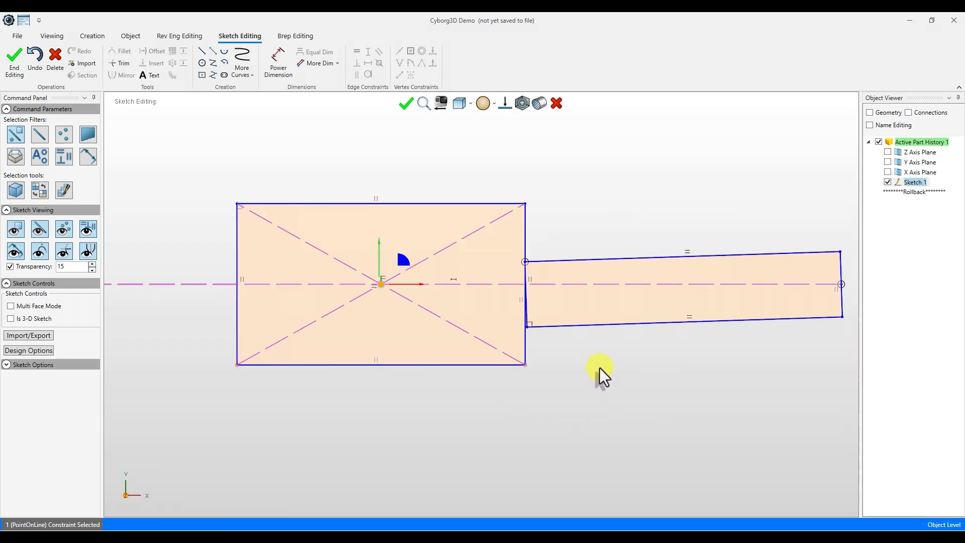
{"action": "left_click", "coordinate": [574, 324]}
{"action": "right_click", "coordinate": [673, 321]}
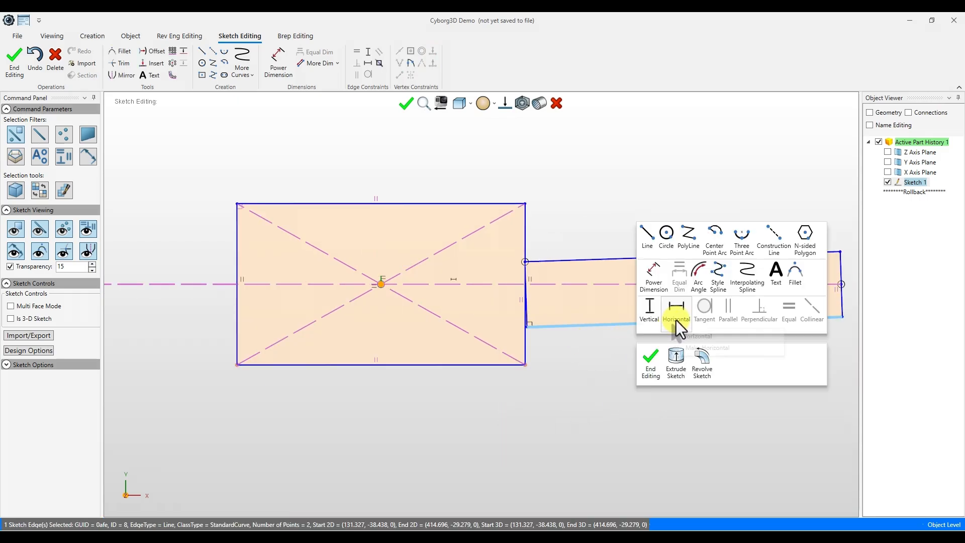
{"action": "left_click", "coordinate": [675, 319]}
- Check the reference key drawing and dimension the large rectangle's bottom edge to 66 mm
{"action": "scroll", "coordinate": [553, 321], "scroll_direction": "up", "scroll_amount": 2}
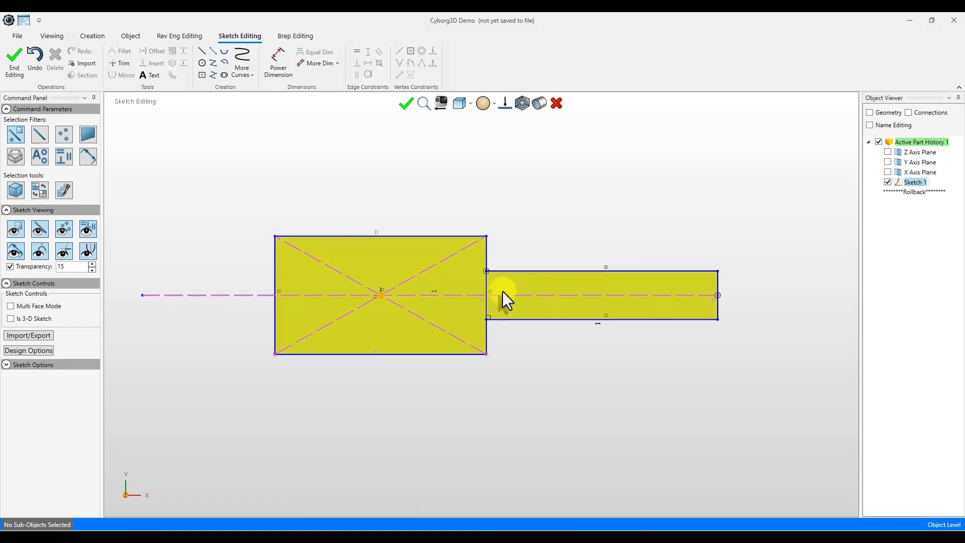
{"action": "scroll", "coordinate": [439, 257], "scroll_direction": "down", "scroll_amount": 1}
{"action": "scroll", "coordinate": [427, 249], "scroll_direction": "up", "scroll_amount": 2}
{"action": "scroll", "coordinate": [729, 317], "scroll_direction": "down", "scroll_amount": 2}
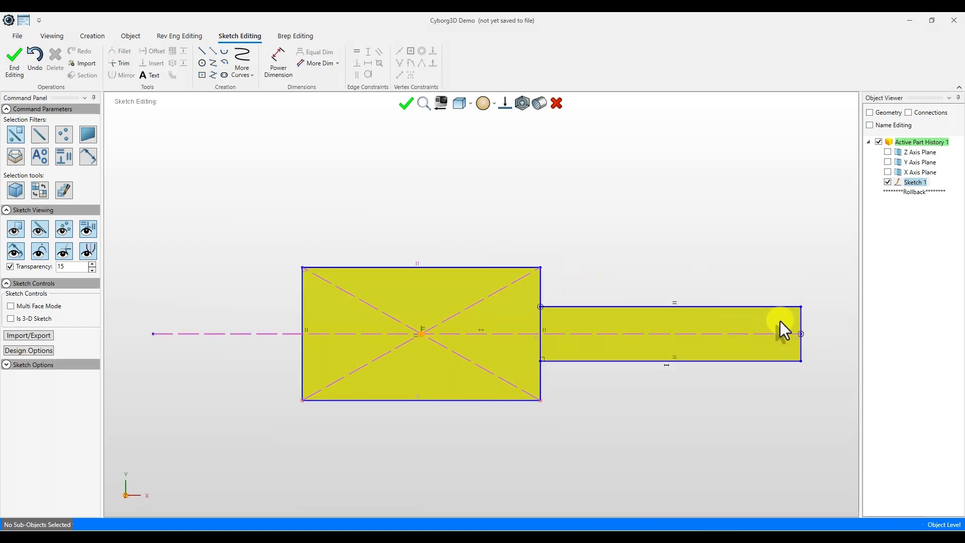
{"action": "scroll", "coordinate": [779, 321], "scroll_direction": "up", "scroll_amount": 1}
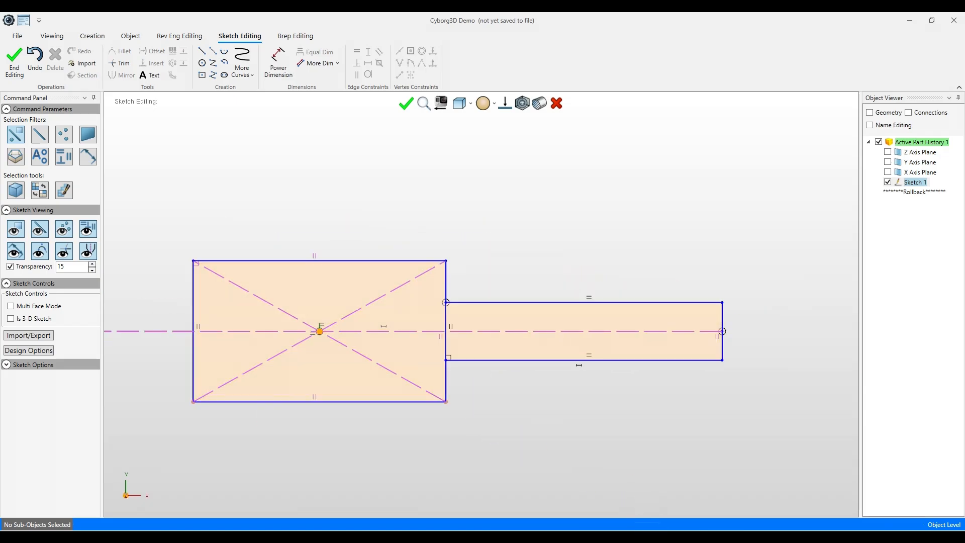
{"action": "left_click", "coordinate": [655, 540]}
{"action": "left_click_drag", "start_coordinate": [416, 352], "coordinate": [451, 419]}
{"action": "left_click", "coordinate": [277, 64]}
{"action": "left_click", "coordinate": [310, 410]}
{"action": "type", "text": "66"}
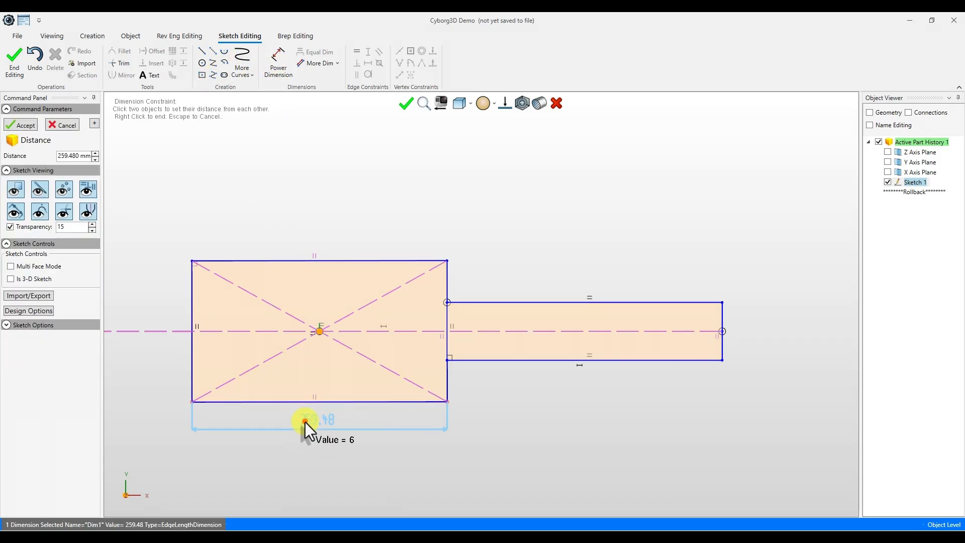
{"action": "key", "text": "Return"}
{"action": "left_click", "coordinate": [305, 421]}
- Dimension the narrow rectangle's bottom edge to 72 mm and make the large rectangle's bottom edge horizontal
{"action": "left_click", "coordinate": [499, 361]}
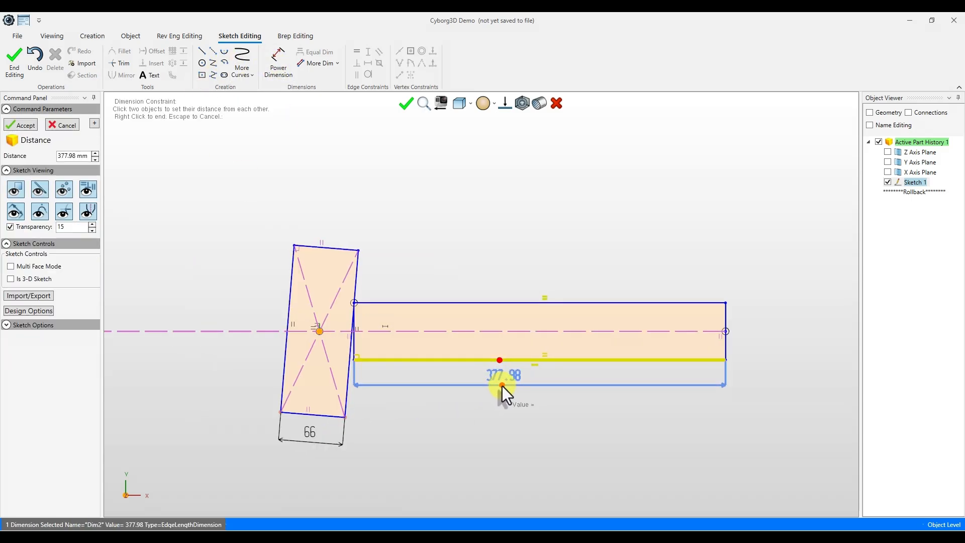
{"action": "type", "text": "72"}
{"action": "key", "text": "Return"}
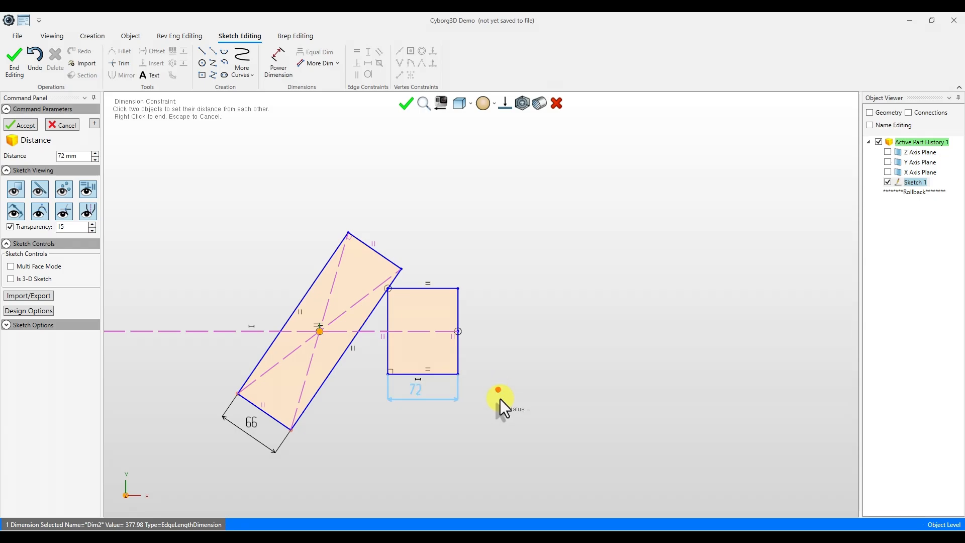
{"action": "left_click", "coordinate": [499, 400]}
{"action": "right_click", "coordinate": [270, 419]}
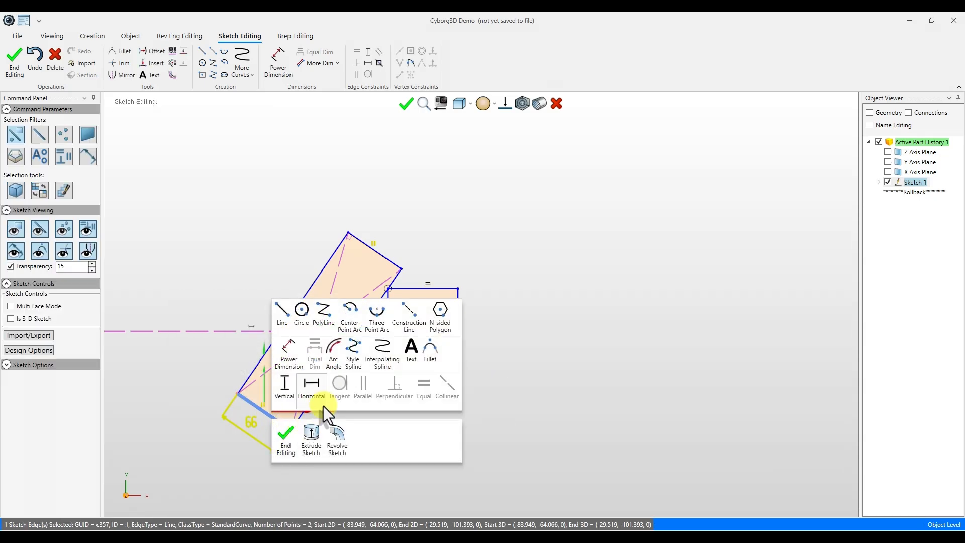
{"action": "left_click", "coordinate": [326, 403]}
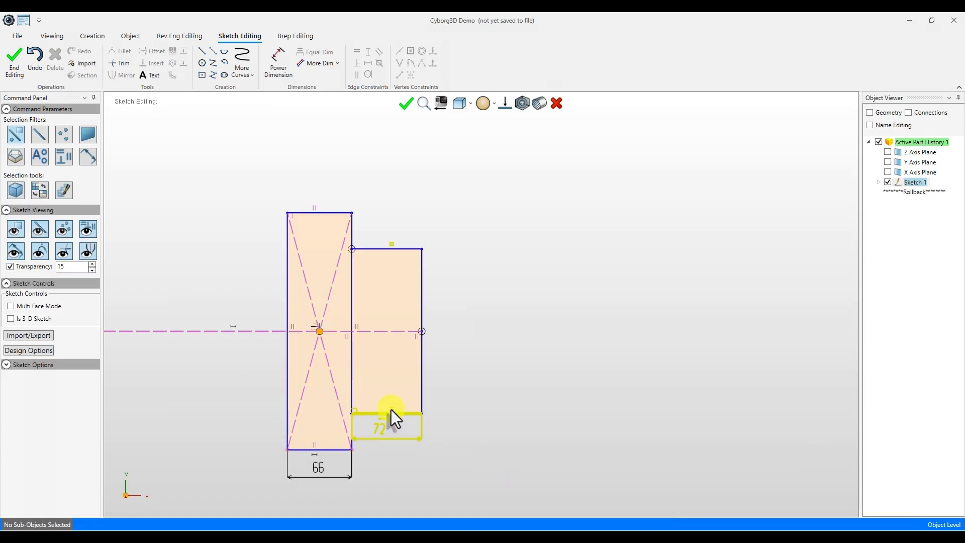
- Following the reference drawing, dimension the narrow rectangle's right edge to 14 mm and the large rectangle's left edge to 46 mm
{"action": "left_click", "coordinate": [655, 537]}
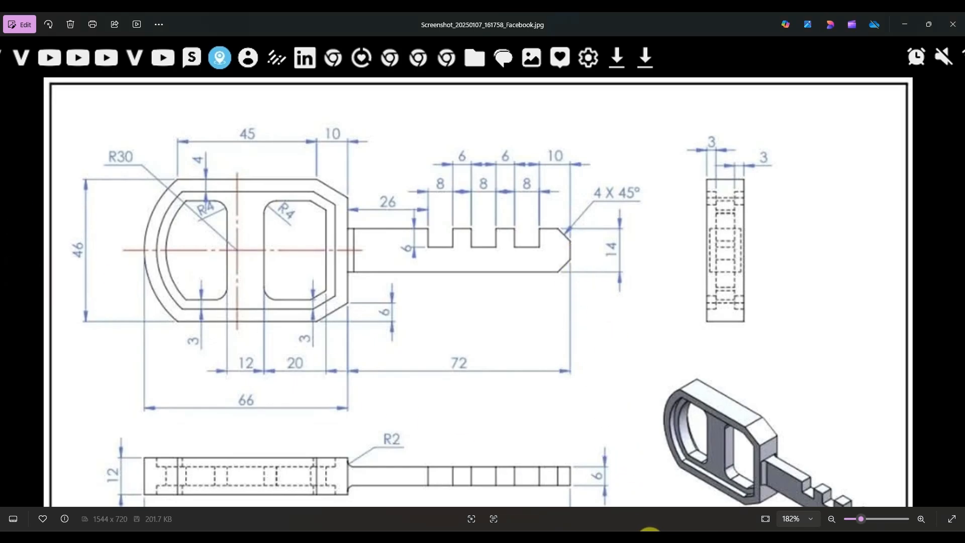
{"action": "left_click", "coordinate": [650, 539]}
{"action": "left_click", "coordinate": [278, 62]}
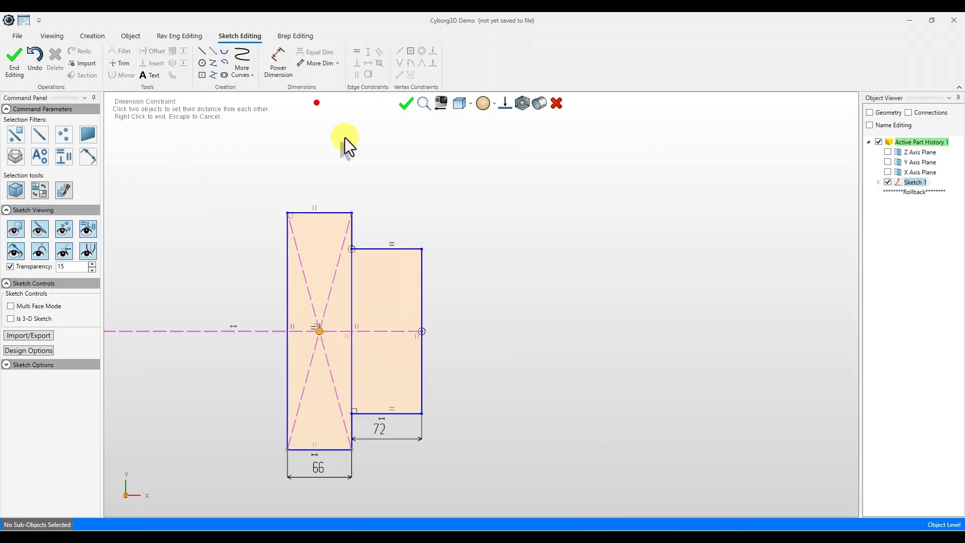
{"action": "left_click", "coordinate": [421, 364]}
{"action": "left_click", "coordinate": [530, 332]}
{"action": "type", "text": "14"}
{"action": "key", "text": "Return"}
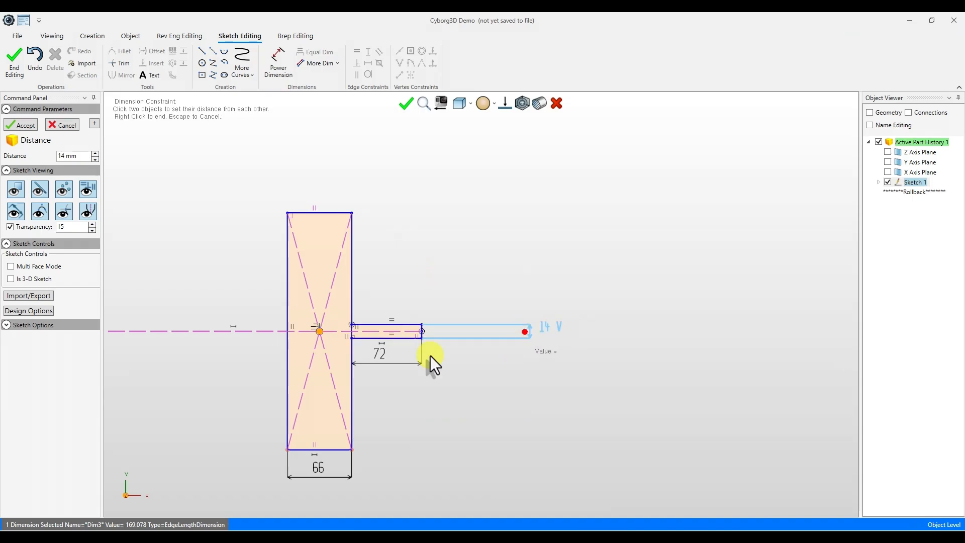
{"action": "left_click", "coordinate": [288, 354]}
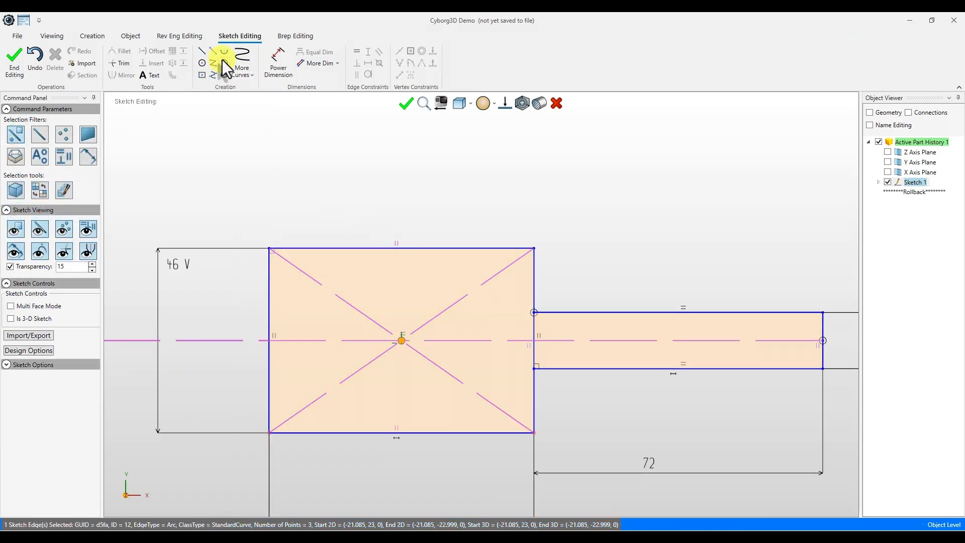
- Draw a three-point arc of about 26 mm radius from the large rectangle's top edge to its bottom edge, passing through its left edge's midpoint
{"action": "left_click", "coordinate": [223, 53]}
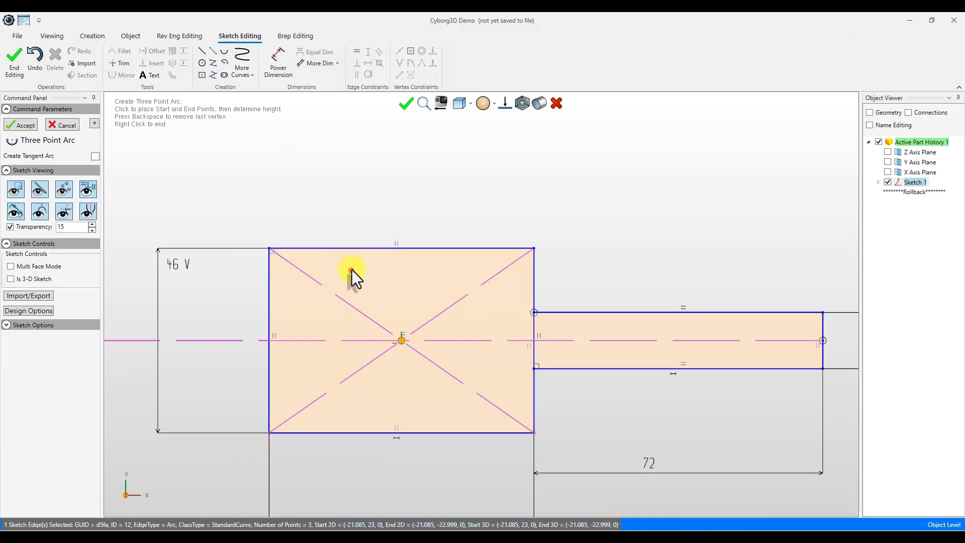
{"action": "left_click", "coordinate": [323, 248]}
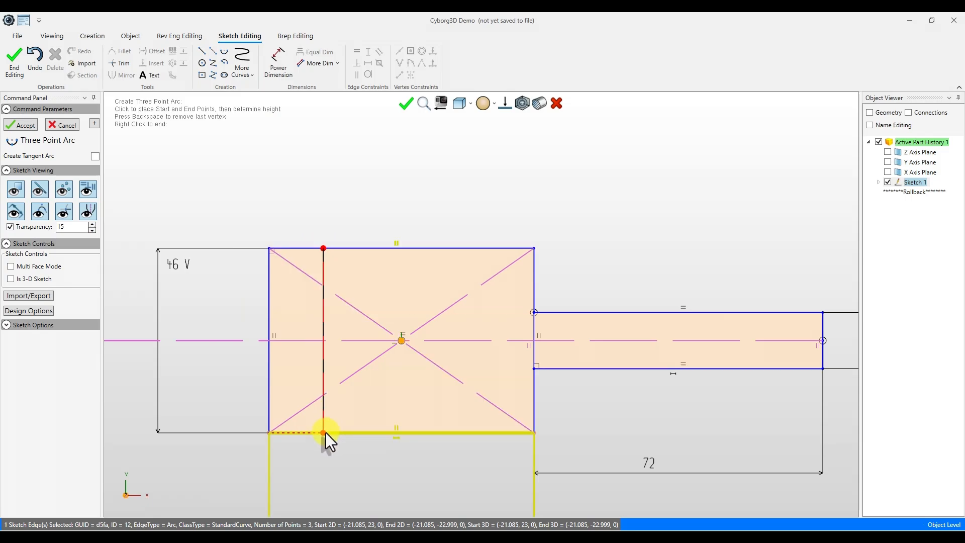
{"action": "left_click", "coordinate": [323, 432]}
{"action": "left_click", "coordinate": [269, 342]}
{"action": "right_click", "coordinate": [349, 393]}
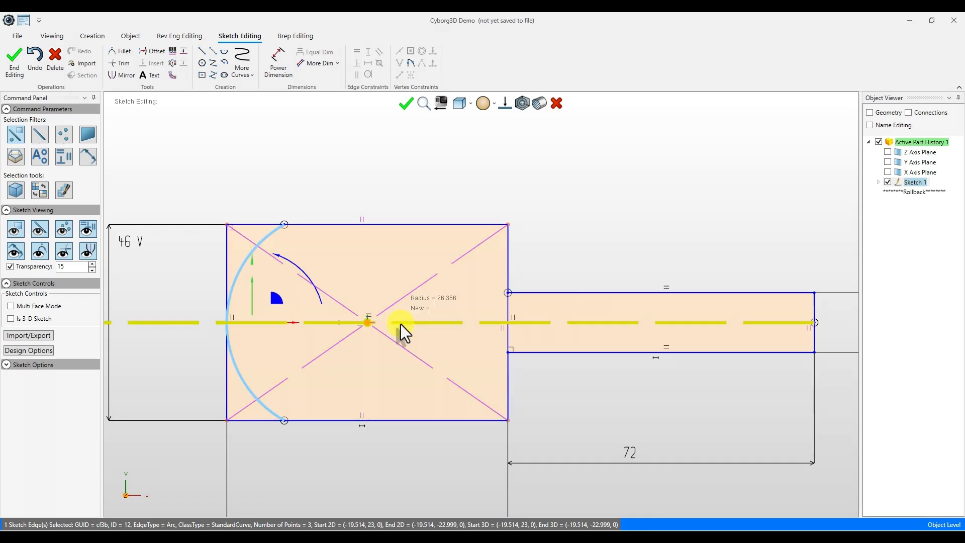
{"action": "left_click", "coordinate": [414, 194]}
- Draw a polyline forming three rectangular notches along the narrow rectangle's top edge, and consult the reference key drawing
{"action": "scroll", "coordinate": [521, 201], "scroll_direction": "down", "scroll_amount": 2}
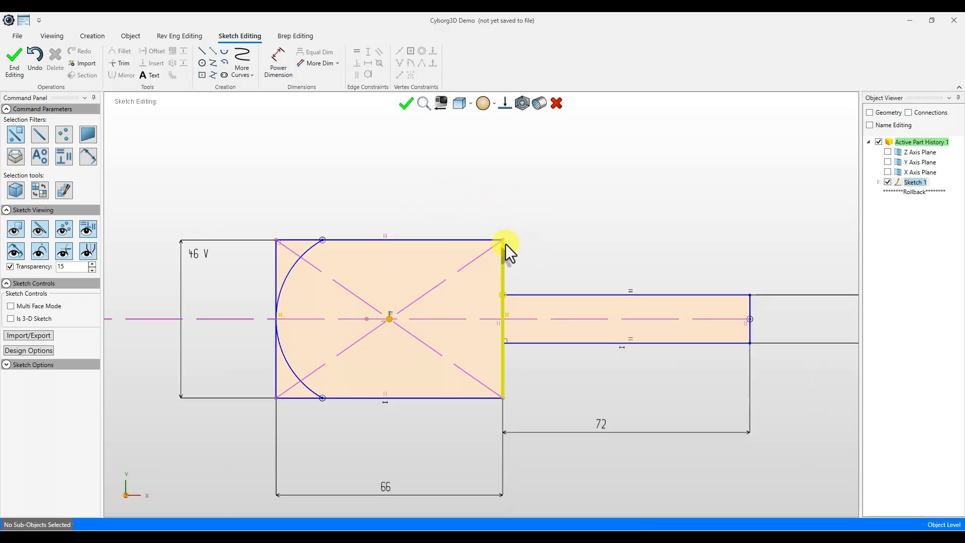
{"action": "scroll", "coordinate": [664, 285], "scroll_direction": "down", "scroll_amount": 2}
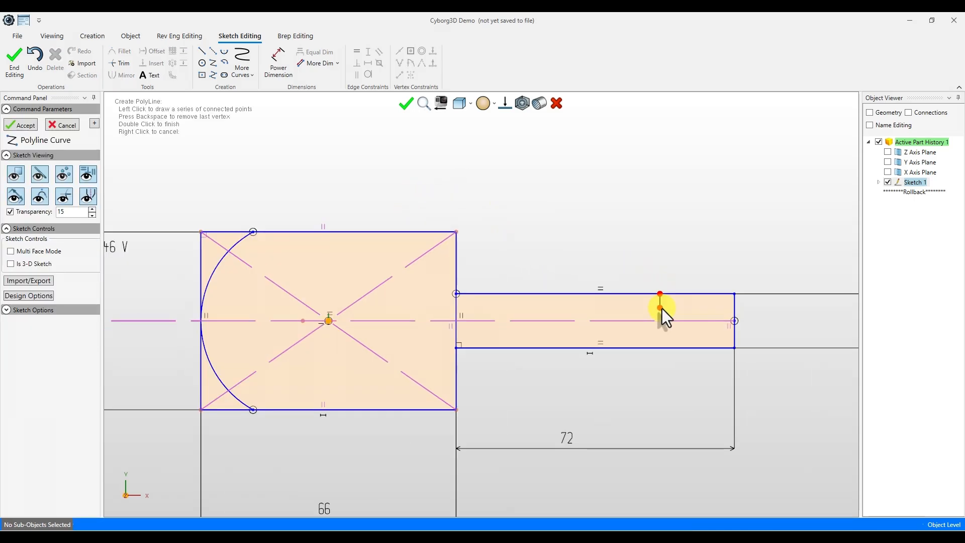
{"action": "left_click", "coordinate": [660, 308]}
{"action": "left_click", "coordinate": [637, 307]}
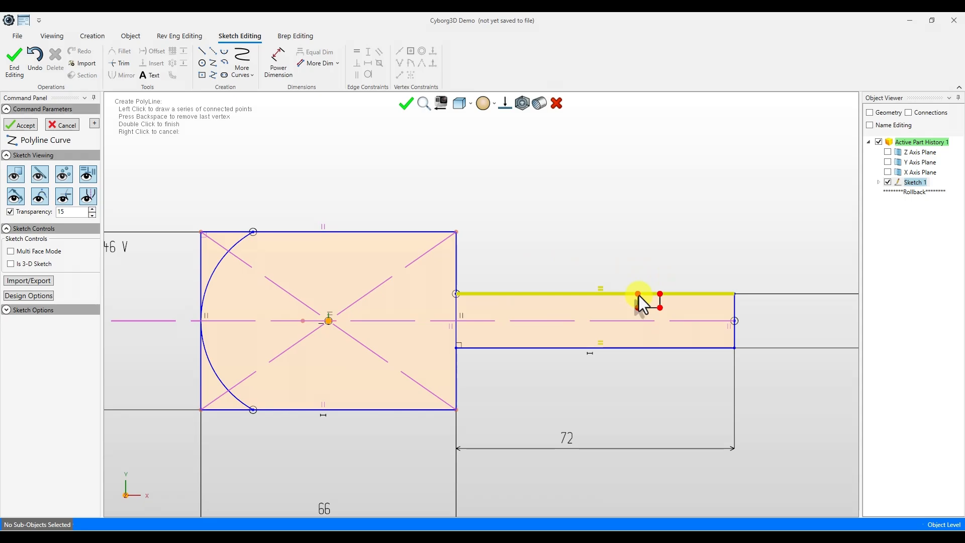
{"action": "left_click", "coordinate": [637, 294]}
{"action": "left_click", "coordinate": [559, 294]}
{"action": "left_click", "coordinate": [560, 308]}
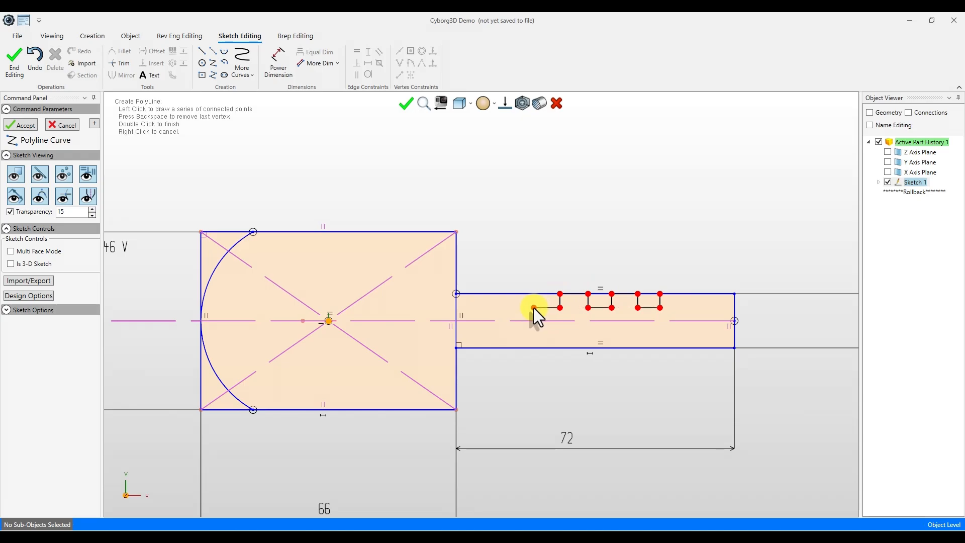
{"action": "double_click", "coordinate": [534, 294]}
{"action": "scroll", "coordinate": [606, 283], "scroll_direction": "up", "scroll_amount": 3}
{"action": "left_click", "coordinate": [654, 540]}
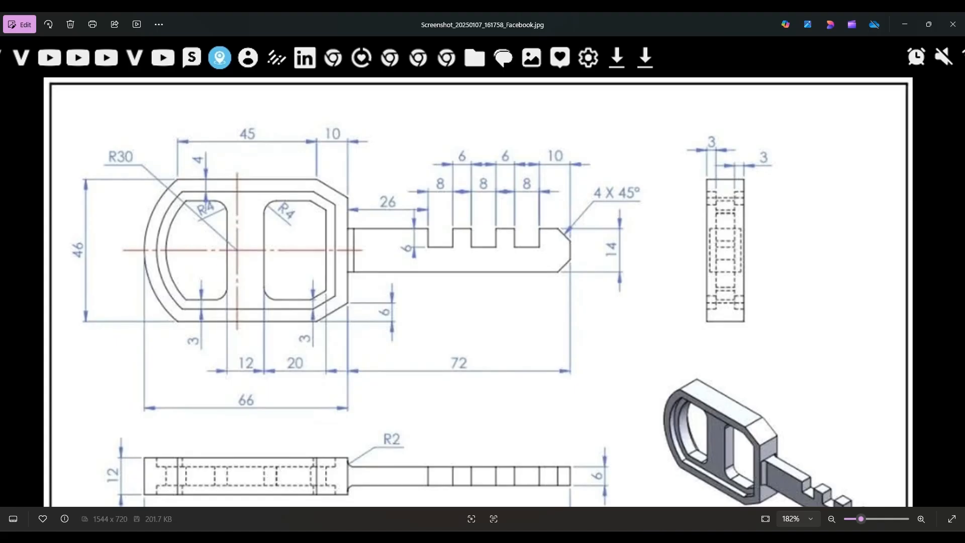
{"action": "left_click", "coordinate": [653, 540]}
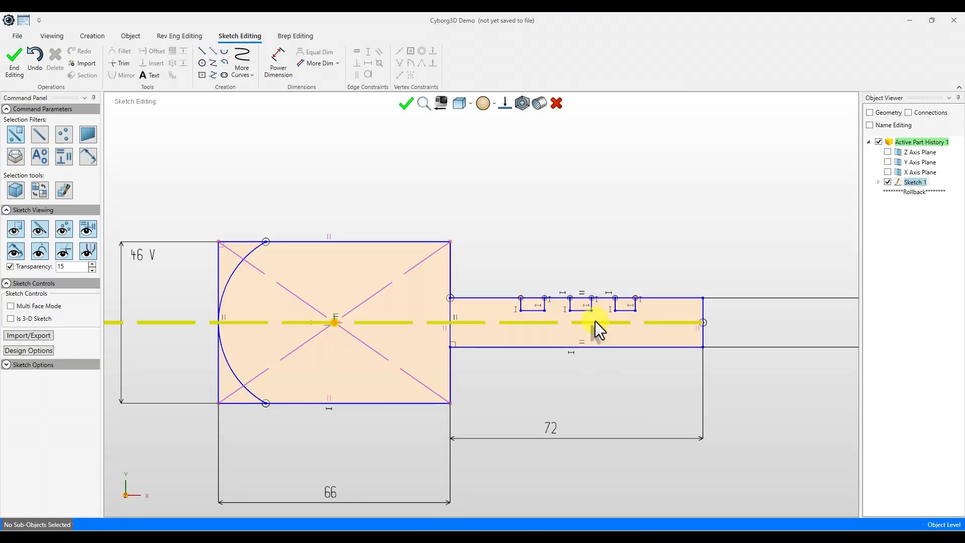
- Chamfer the two outer corners of the narrow rectangle's free end with a linear 4 mm chamfer
{"action": "left_click", "coordinate": [702, 299]}
{"action": "left_click", "coordinate": [703, 347]}
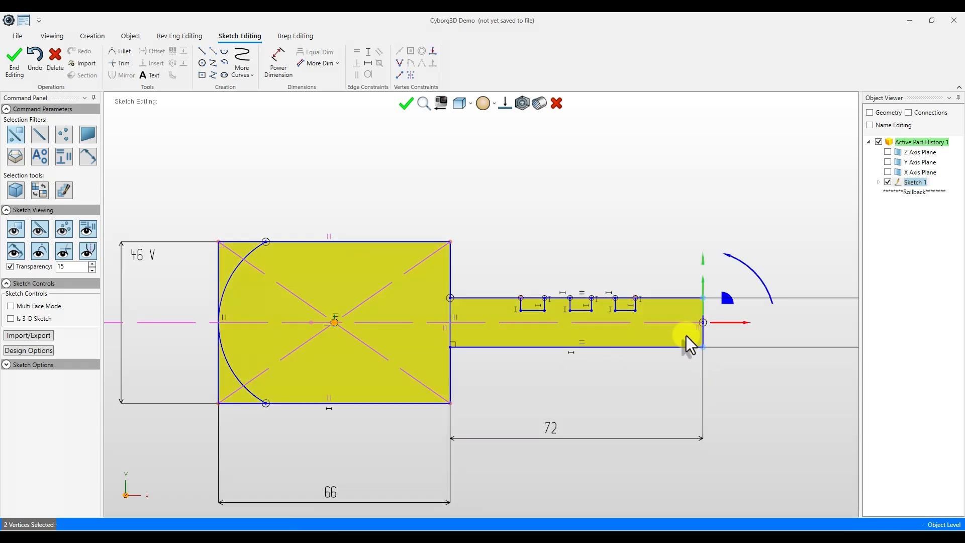
{"action": "left_click", "coordinate": [121, 50]}
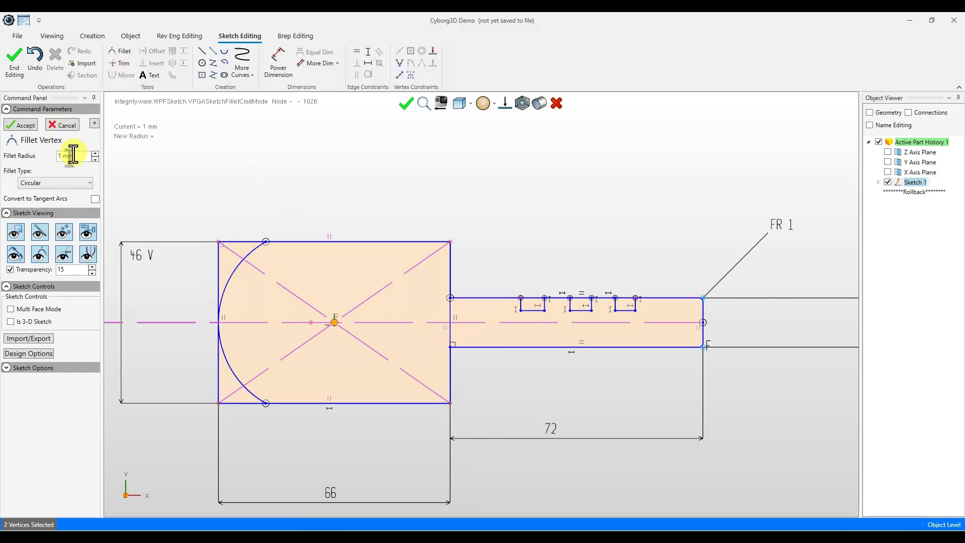
{"action": "left_click", "coordinate": [68, 182]}
{"action": "left_click", "coordinate": [65, 226]}
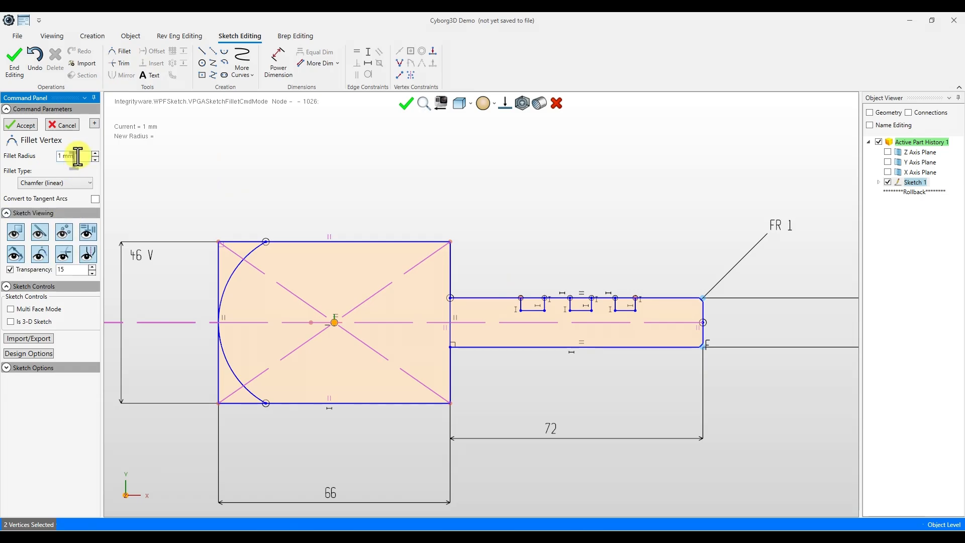
{"action": "left_click_drag", "start_coordinate": [78, 155], "coordinate": [2, 149]}
{"action": "type", "text": "4"}
{"action": "key", "text": "Return"}
- Dimension the horizontal distance from the last notch's outer side to the blade tip as 10 mm
{"action": "scroll", "coordinate": [794, 365], "scroll_direction": "up", "scroll_amount": 5}
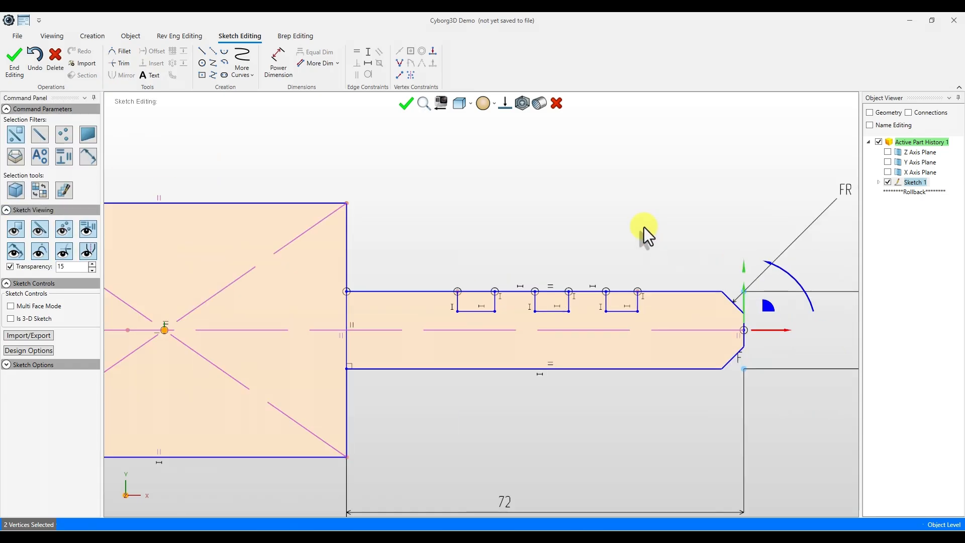
{"action": "left_click", "coordinate": [292, 71]}
{"action": "left_click", "coordinate": [637, 291]}
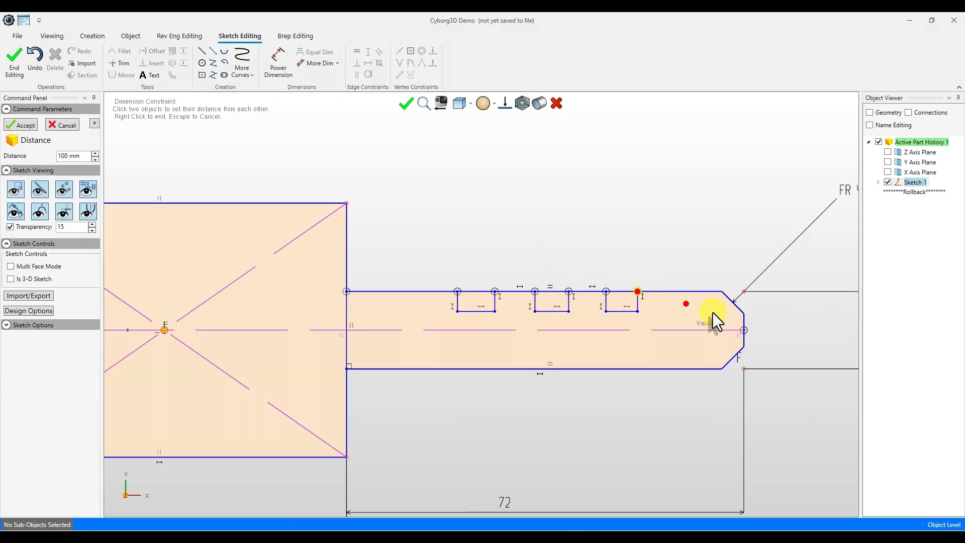
{"action": "left_click", "coordinate": [745, 322]}
{"action": "scroll", "coordinate": [679, 315], "scroll_direction": "up", "scroll_amount": 2}
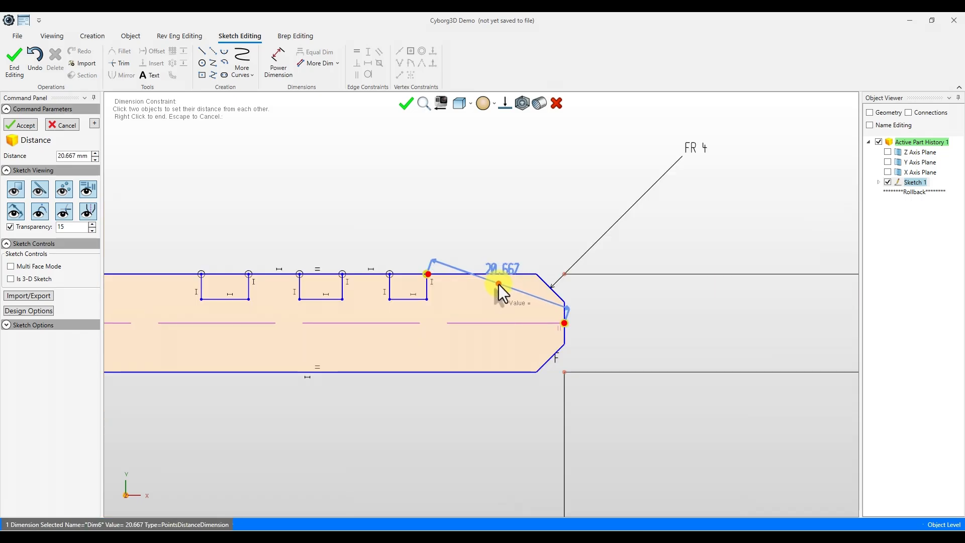
{"action": "left_click_drag", "start_coordinate": [499, 284], "coordinate": [491, 217]}
{"action": "type", "text": "10"}
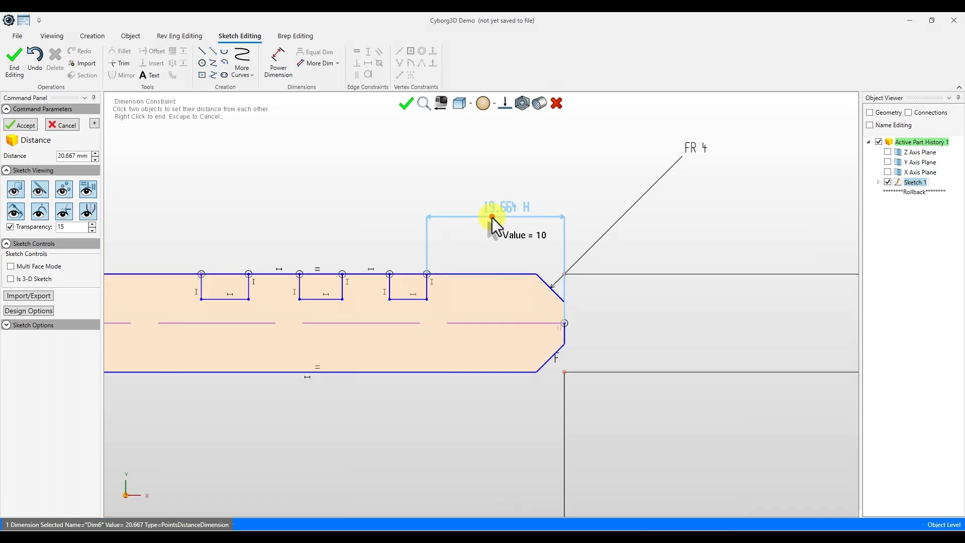
{"action": "key", "text": "Return"}
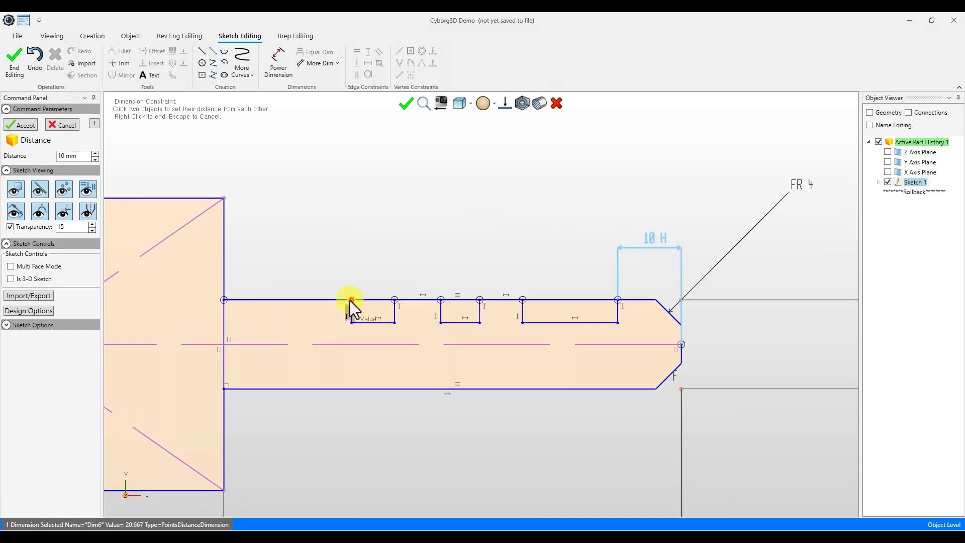
- Dimension the horizontal distance from the large rectangle's edge to the start of the first notch as 26 mm
{"action": "left_click", "coordinate": [351, 300]}
{"action": "left_click", "coordinate": [224, 300]}
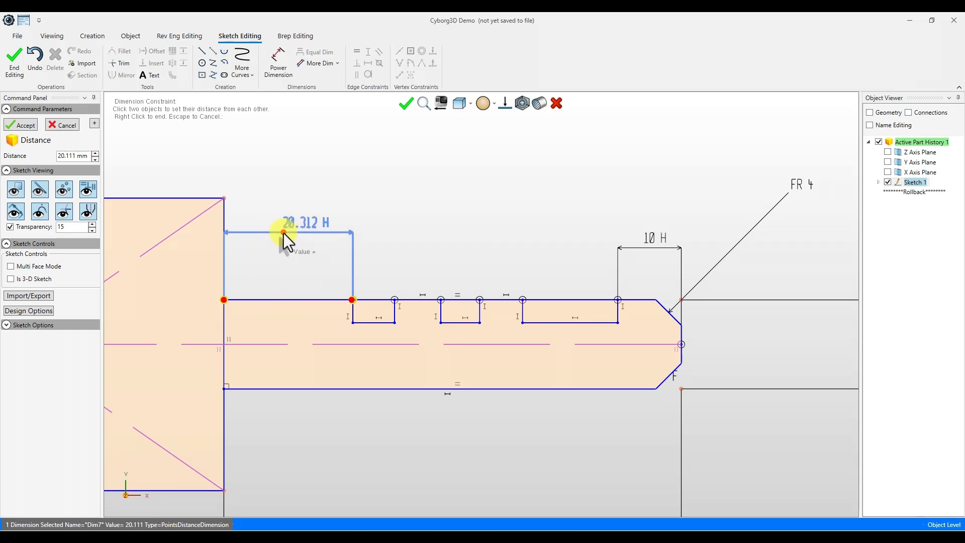
{"action": "left_click", "coordinate": [285, 231]}
{"action": "type", "text": "26"}
{"action": "key", "text": "Return"}
{"action": "right_click", "coordinate": [347, 234]}
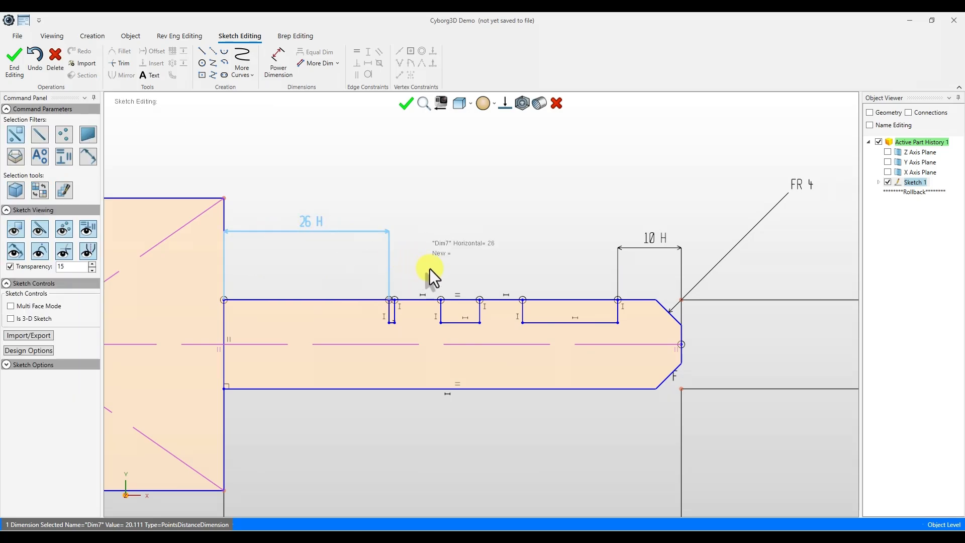
- Dimension the bottom edge of the notch nearest the head as 8 mm
{"action": "left_click", "coordinate": [400, 311]}
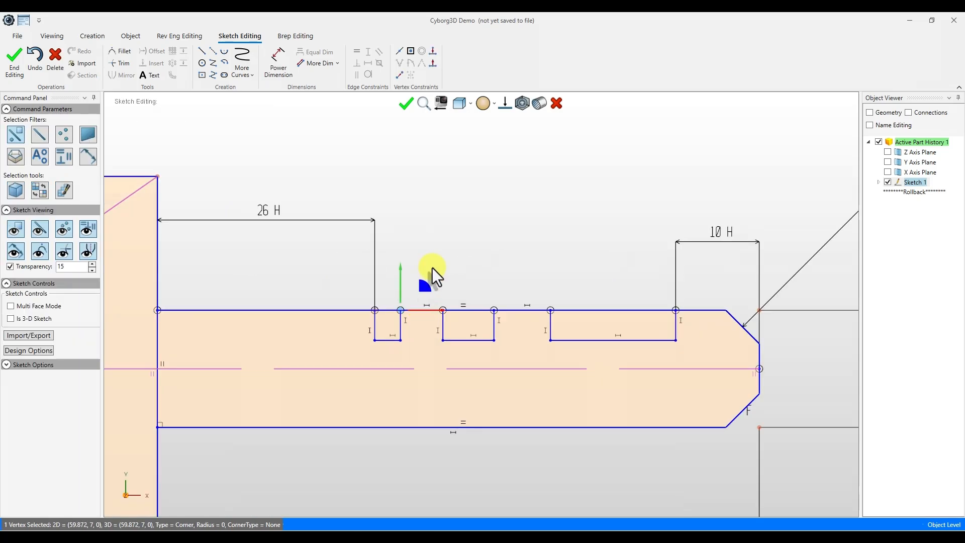
{"action": "left_click", "coordinate": [277, 73]}
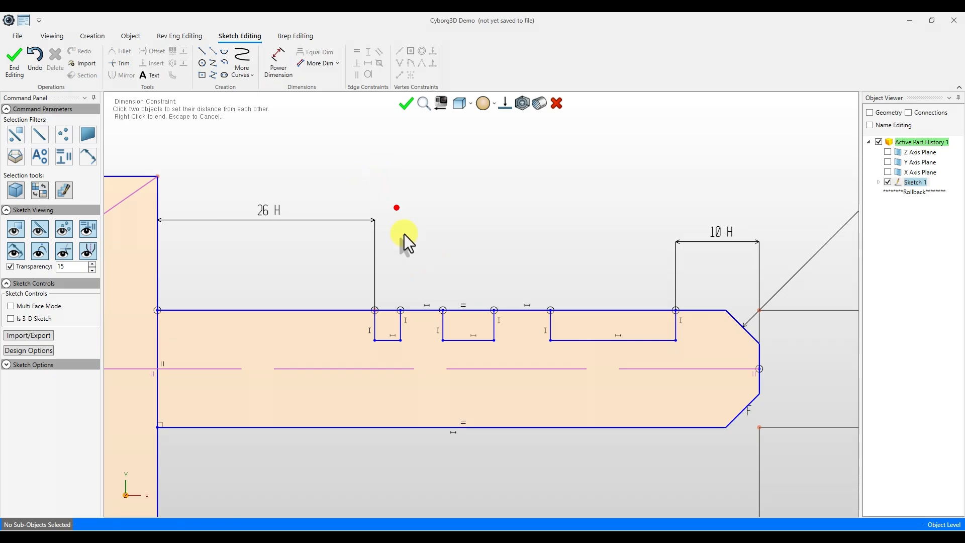
{"action": "left_click", "coordinate": [386, 345]}
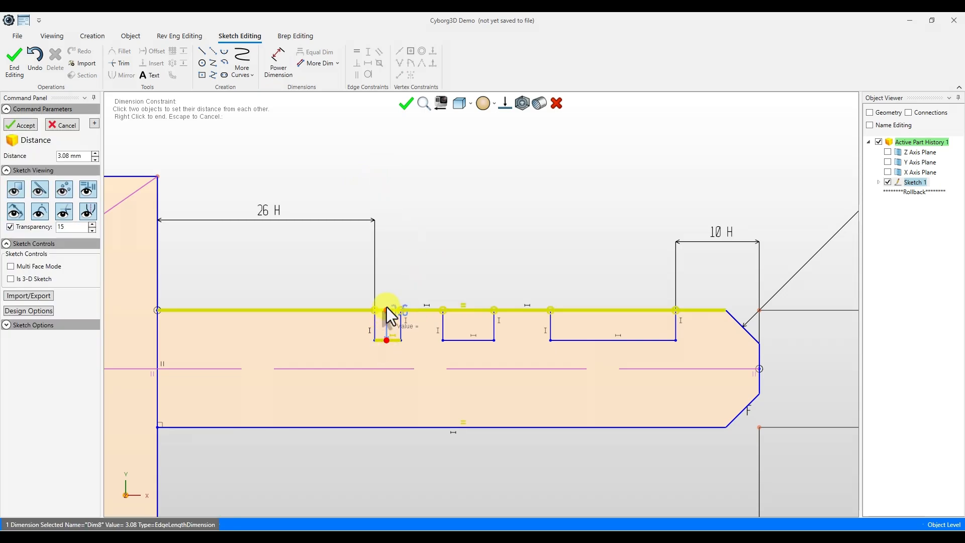
{"action": "left_click", "coordinate": [385, 358]}
{"action": "type", "text": "8"}
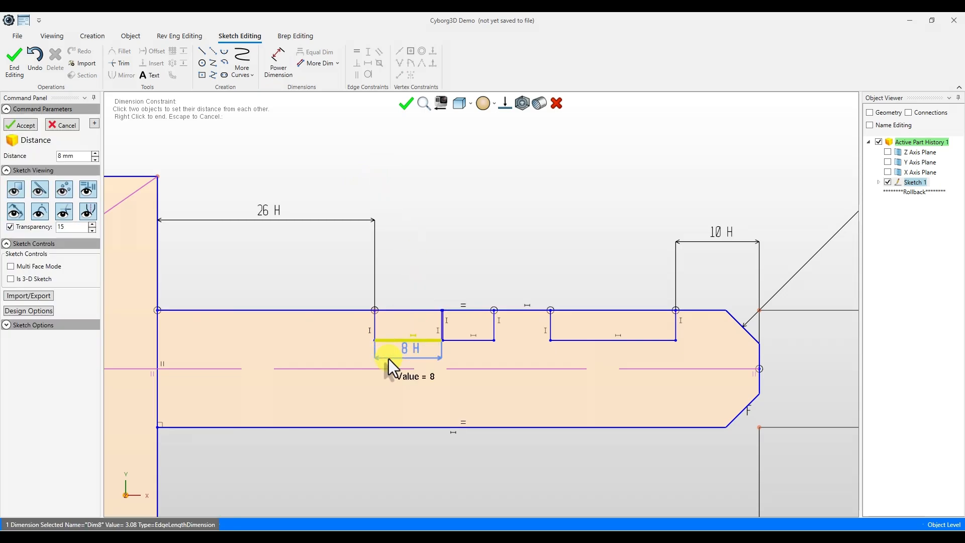
{"action": "key", "text": "Return"}
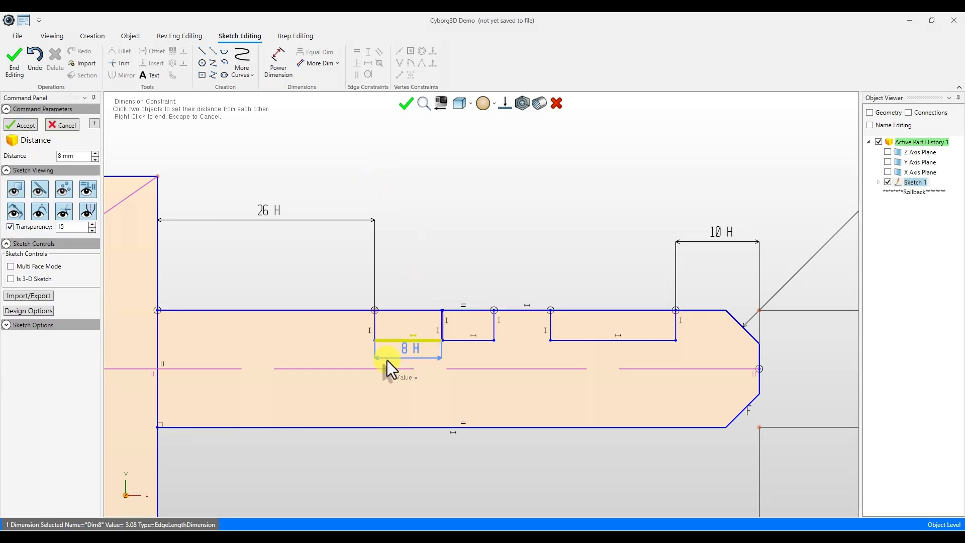
- Dimension the middle notch's bottom edge as 8 mm and move that notch clear of the first one
{"action": "left_click", "coordinate": [467, 341]}
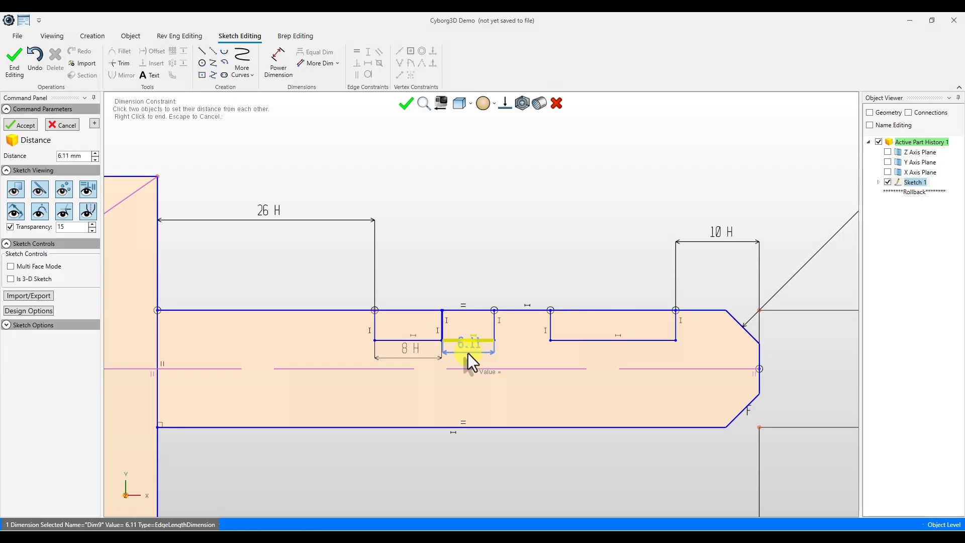
{"action": "type", "text": "8"}
{"action": "key", "text": "Return"}
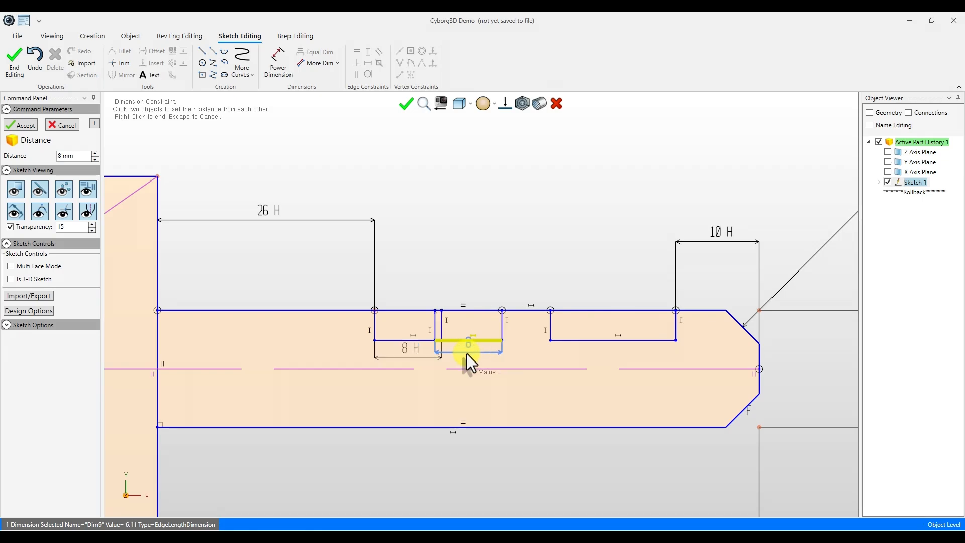
{"action": "right_click", "coordinate": [467, 354]}
{"action": "left_click", "coordinate": [435, 310]}
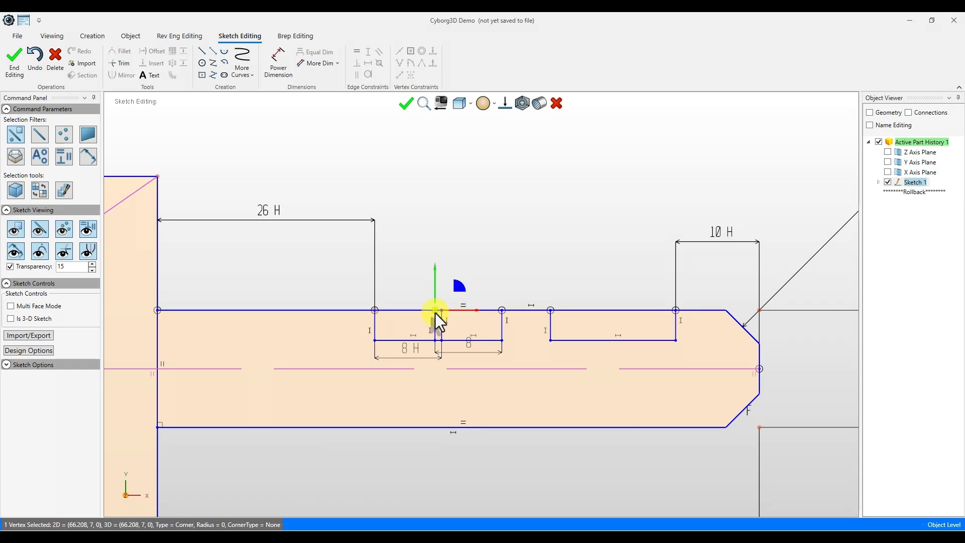
{"action": "left_click_drag", "start_coordinate": [436, 312], "coordinate": [477, 318]}
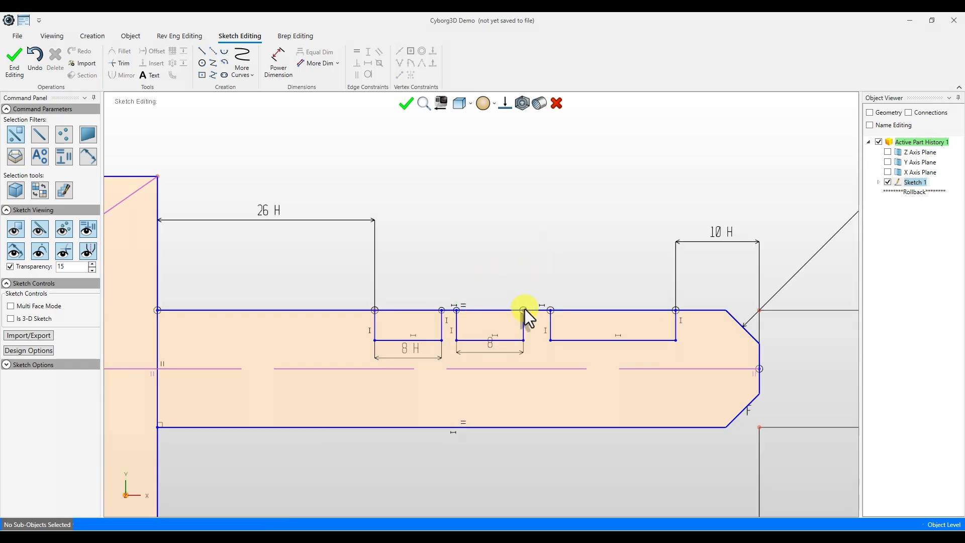
- Apply an Equal constraint between the bottom edges of the middle notch and the notch nearest the tip
{"action": "left_click", "coordinate": [512, 341]}
{"action": "left_click", "coordinate": [596, 341], "text": "ctrl"}
{"action": "right_click", "coordinate": [605, 346]}
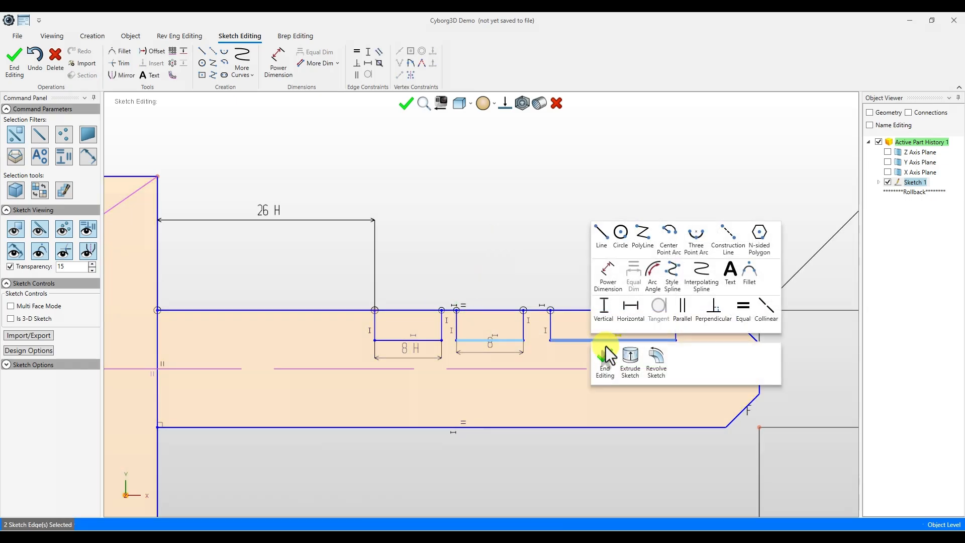
{"action": "left_click", "coordinate": [736, 324]}
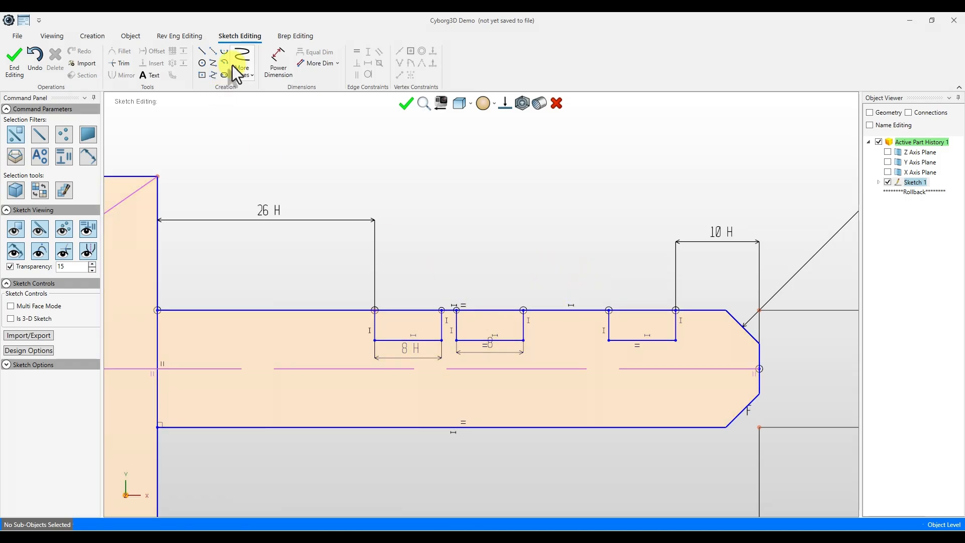
- Dimension the gap between the middle notch and the notch nearest the tip as 6 mm
{"action": "left_click", "coordinate": [271, 67]}
{"action": "left_click", "coordinate": [600, 312]}
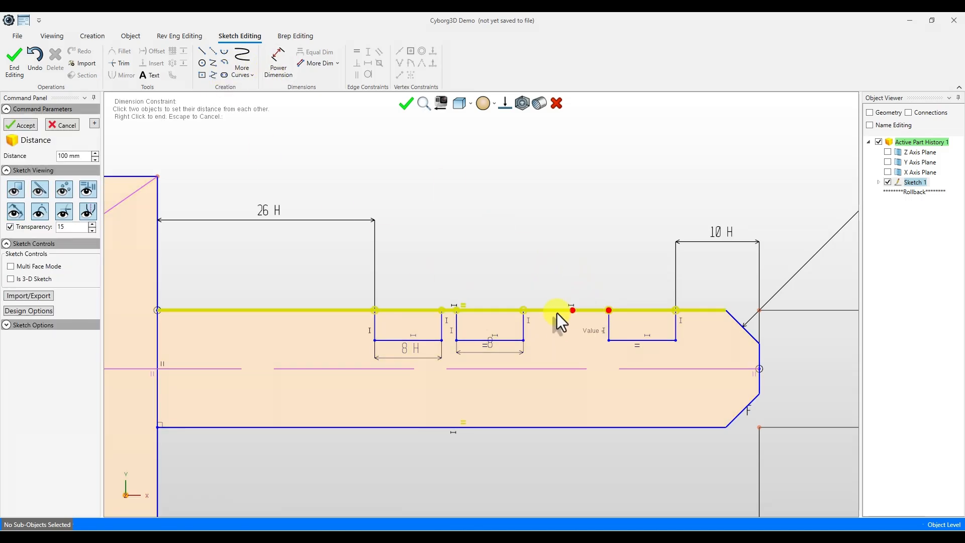
{"action": "left_click", "coordinate": [526, 312]}
{"action": "type", "text": "6"}
{"action": "key", "text": "Return"}
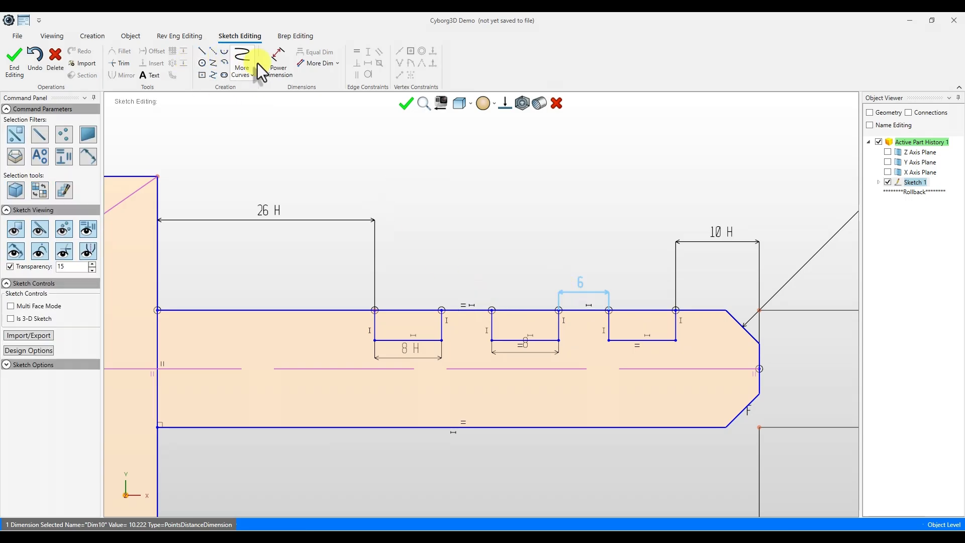
- Add a horizontal reference dimension for the gap between the first and middle notches
{"action": "left_click", "coordinate": [442, 310]}
{"action": "left_click", "coordinate": [492, 310]}
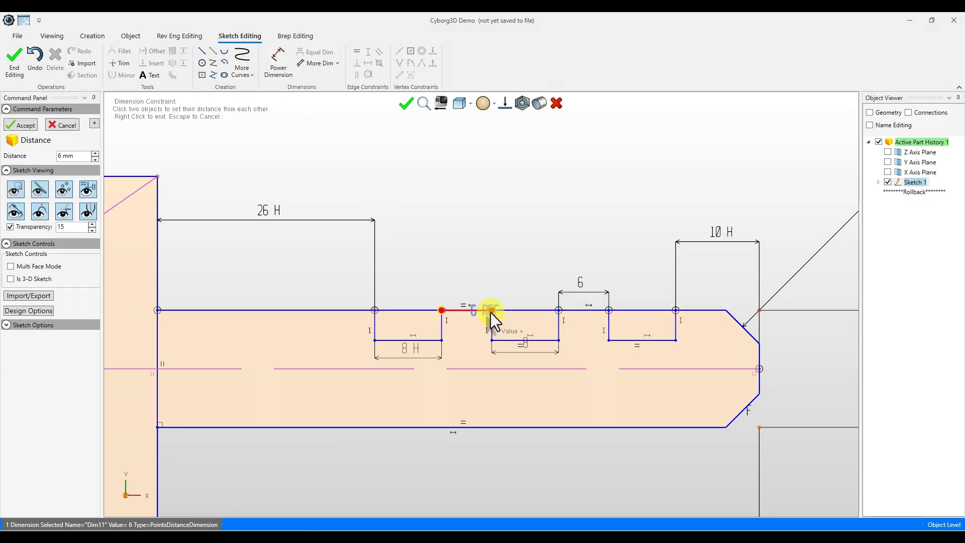
{"action": "left_click", "coordinate": [471, 286]}
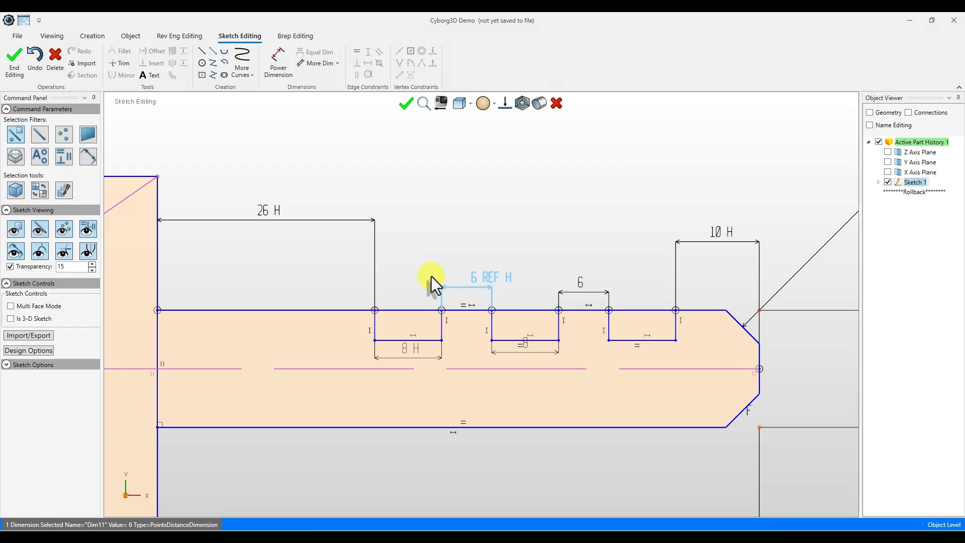
{"action": "scroll", "coordinate": [455, 310], "scroll_direction": "down", "scroll_amount": 4}
{"action": "scroll", "coordinate": [409, 321], "scroll_direction": "up", "scroll_amount": 2}
{"action": "scroll", "coordinate": [626, 365], "scroll_direction": "down", "scroll_amount": 3}
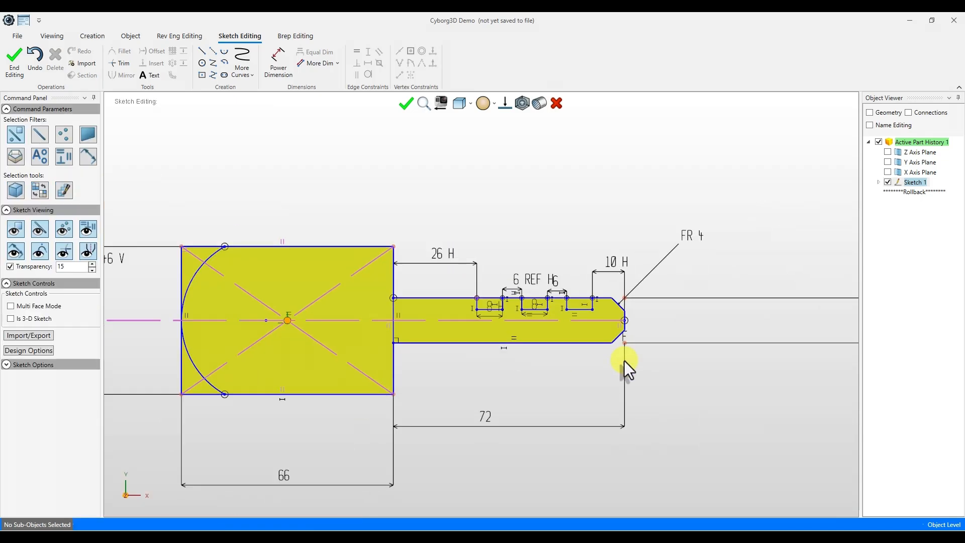
{"action": "scroll", "coordinate": [474, 325], "scroll_direction": "up", "scroll_amount": 2}
{"action": "scroll", "coordinate": [464, 317], "scroll_direction": "down", "scroll_amount": 2}
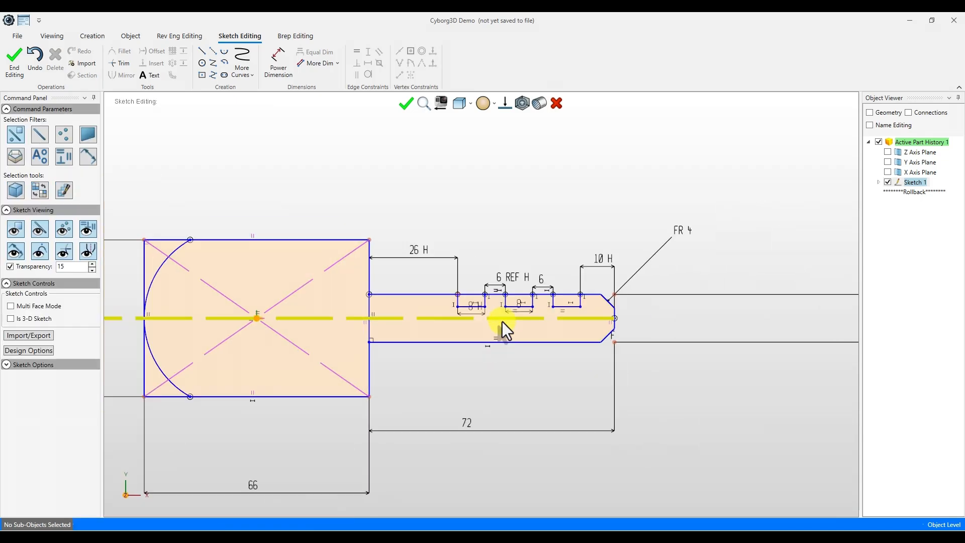
- Dimension the depth of the notch nearest the head as 6 mm, measured vertically along its left side
{"action": "scroll", "coordinate": [344, 288], "scroll_direction": "up", "scroll_amount": 3}
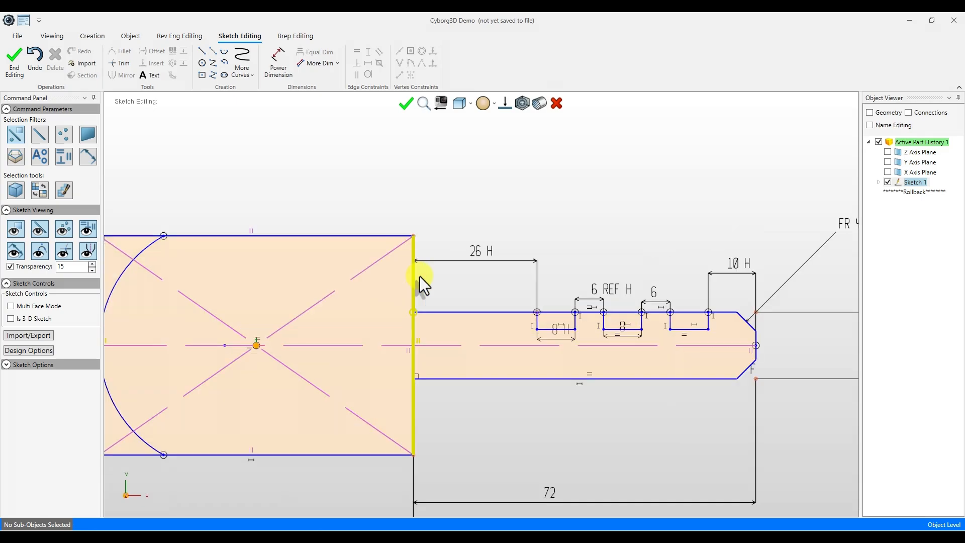
{"action": "scroll", "coordinate": [418, 282], "scroll_direction": "up", "scroll_amount": 3}
{"action": "left_click", "coordinate": [278, 60]}
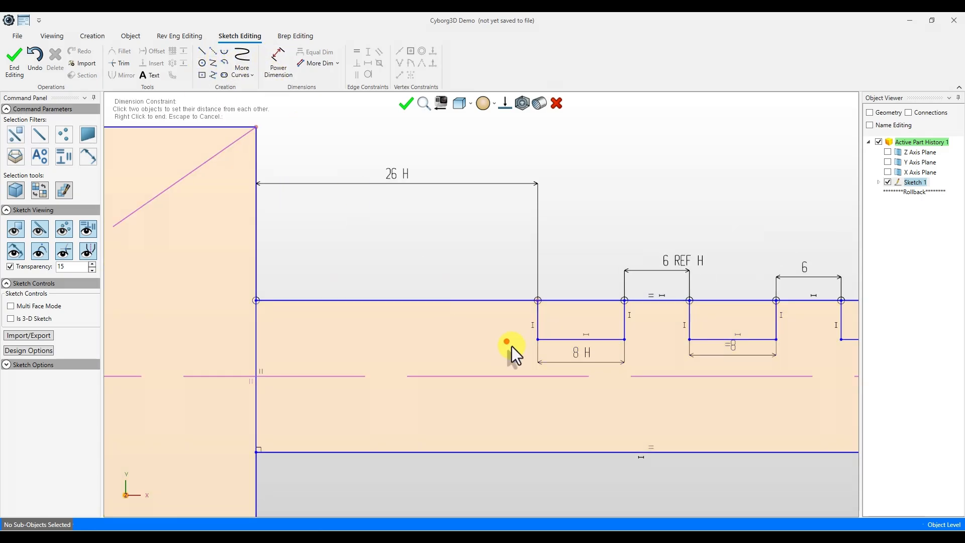
{"action": "left_click", "coordinate": [539, 340]}
{"action": "left_click", "coordinate": [538, 301]}
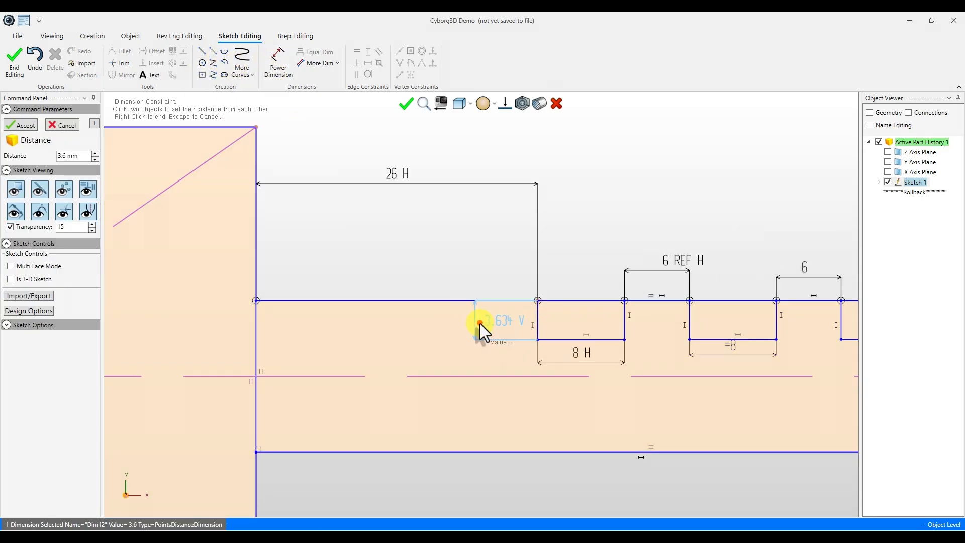
{"action": "type", "text": "6"}
{"action": "key", "text": "Return"}
{"action": "scroll", "coordinate": [463, 349], "scroll_direction": "down", "scroll_amount": 1}
{"action": "scroll", "coordinate": [649, 318], "scroll_direction": "up", "scroll_amount": 1}
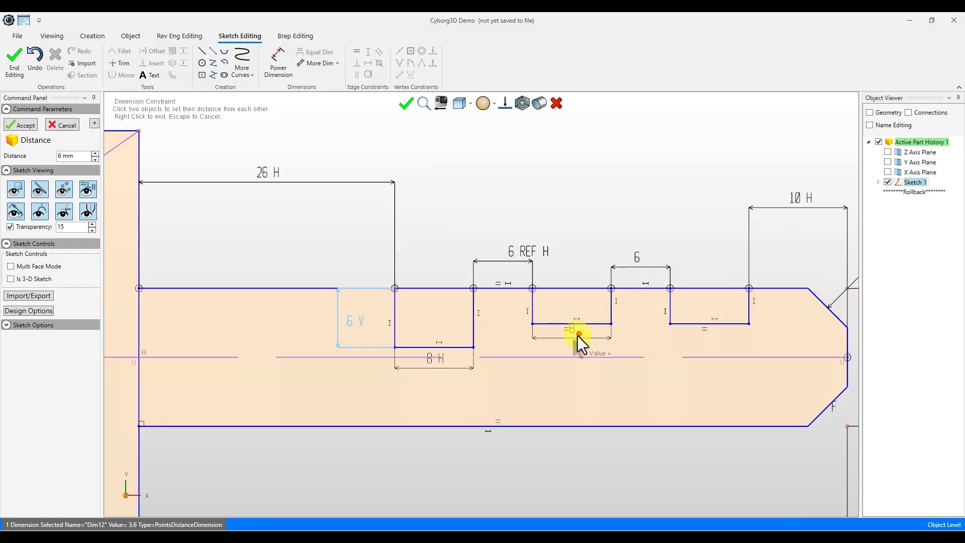
{"action": "right_click", "coordinate": [534, 346]}
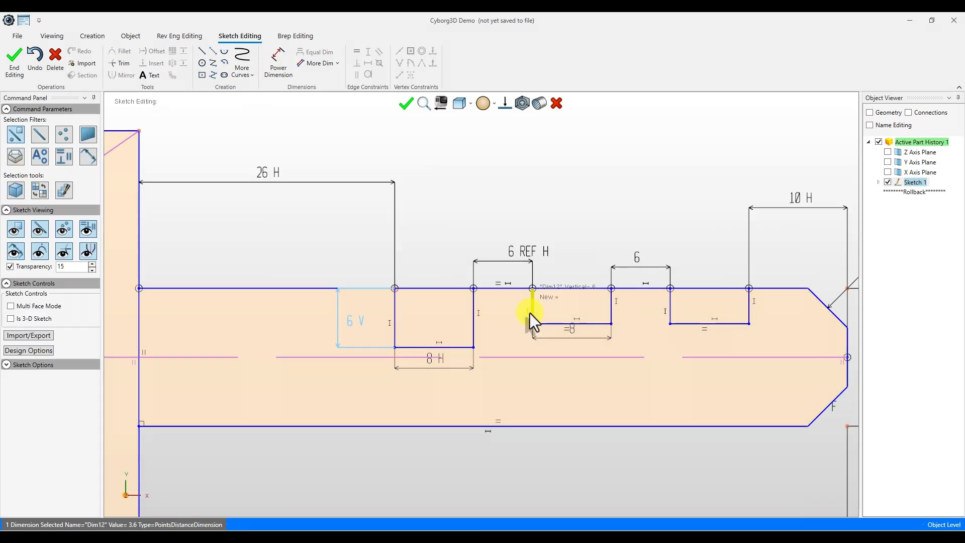
- Apply an Equal constraint to the left side edges of all three notches so their depths match
{"action": "left_click", "coordinate": [530, 312]}
{"action": "left_click", "coordinate": [394, 313], "text": "ctrl"}
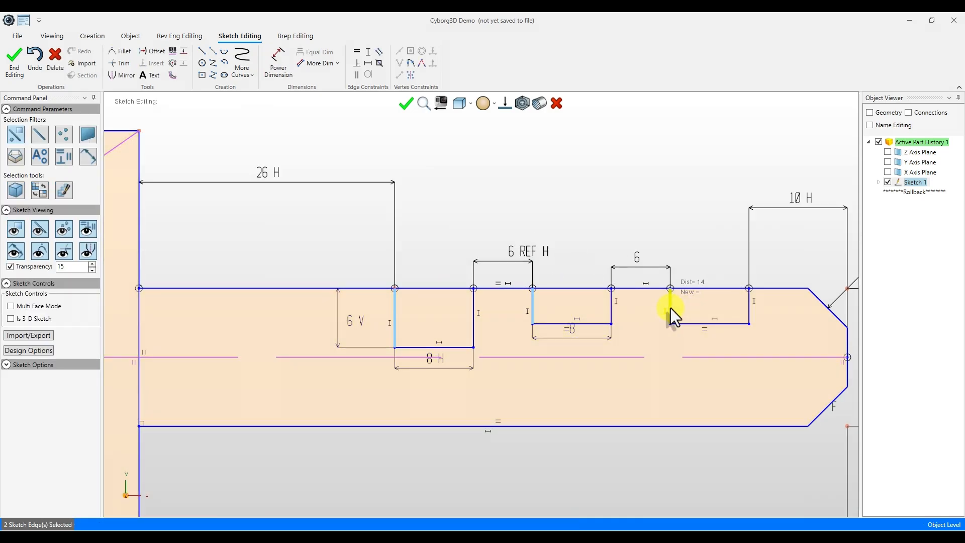
{"action": "left_click", "coordinate": [671, 308], "text": "ctrl"}
{"action": "right_click", "coordinate": [636, 338]}
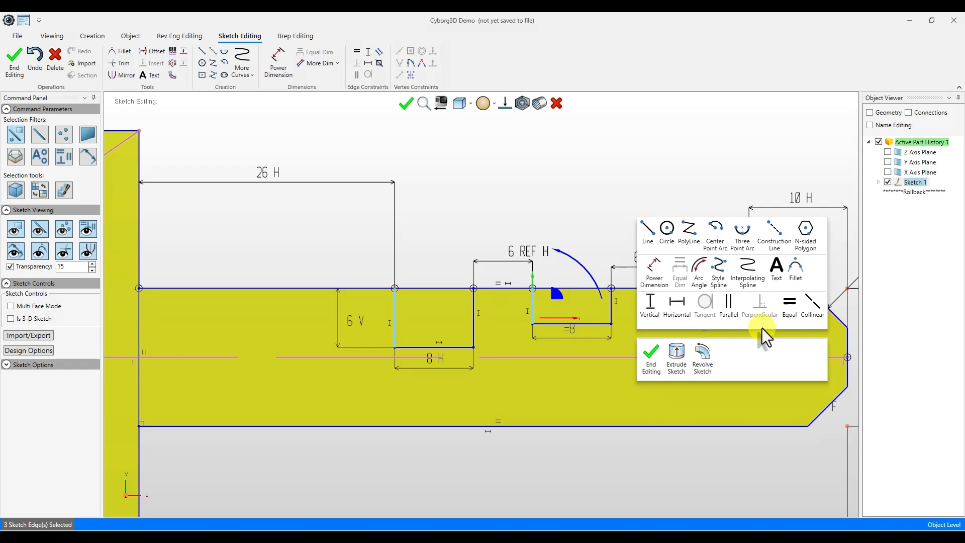
{"action": "left_click", "coordinate": [788, 318]}
{"action": "scroll", "coordinate": [493, 330], "scroll_direction": "down", "scroll_amount": 3}
{"action": "scroll", "coordinate": [598, 324], "scroll_direction": "down", "scroll_amount": 1}
{"action": "scroll", "coordinate": [302, 321], "scroll_direction": "down", "scroll_amount": 1}
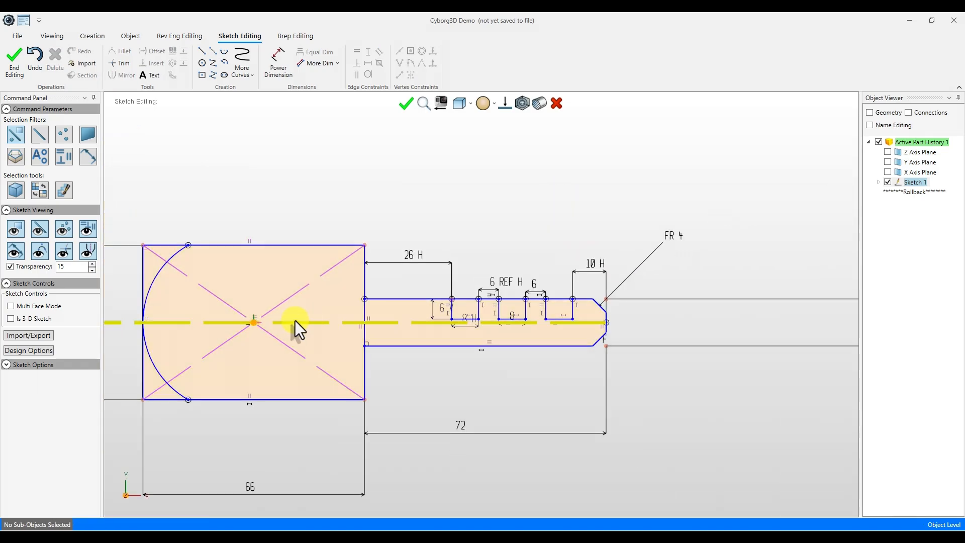
- Draw a diagonal line about 11 by 8 mm across the head's upper corner on the blade side
{"action": "scroll", "coordinate": [266, 309], "scroll_direction": "up", "scroll_amount": 1}
{"action": "scroll", "coordinate": [392, 277], "scroll_direction": "down", "scroll_amount": 1}
{"action": "scroll", "coordinate": [383, 261], "scroll_direction": "up", "scroll_amount": 1}
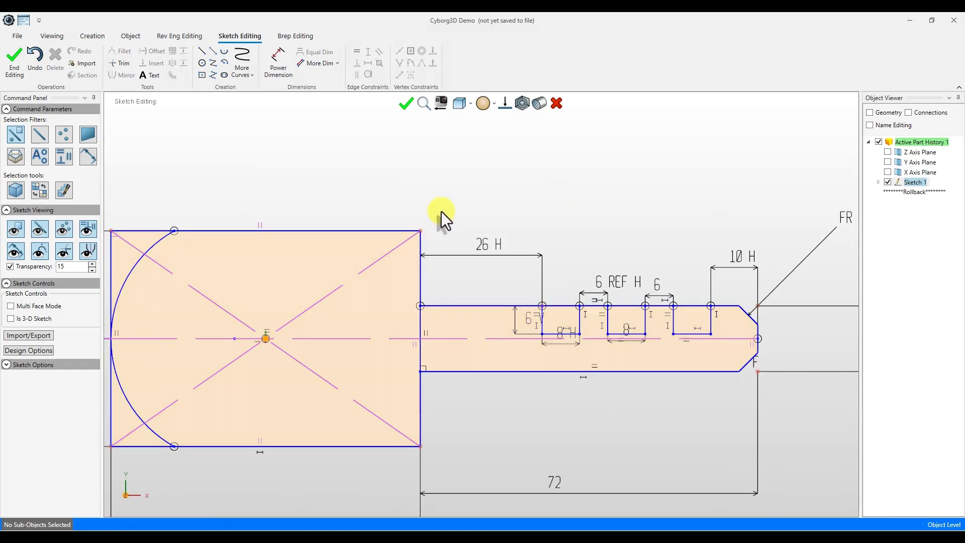
{"action": "scroll", "coordinate": [409, 245], "scroll_direction": "up", "scroll_amount": 1}
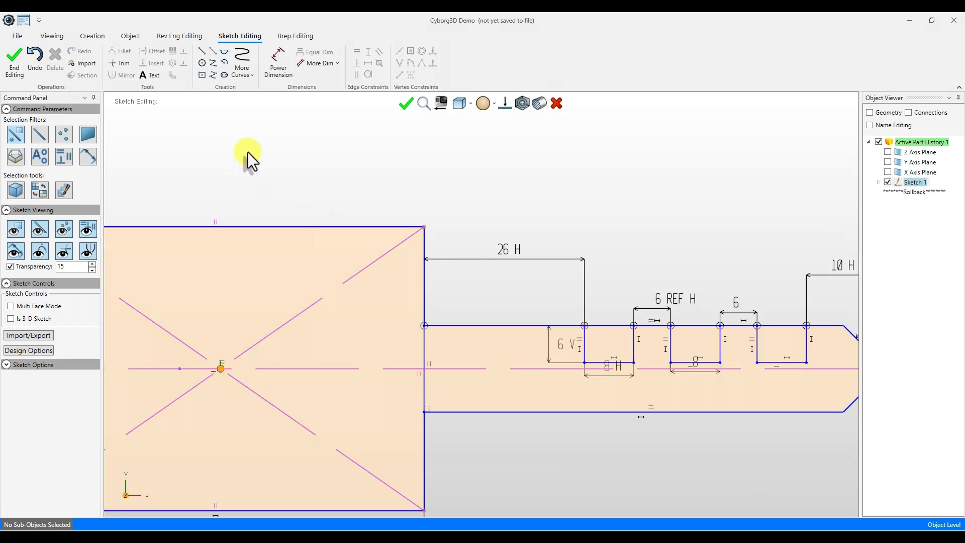
{"action": "left_click", "coordinate": [213, 64]}
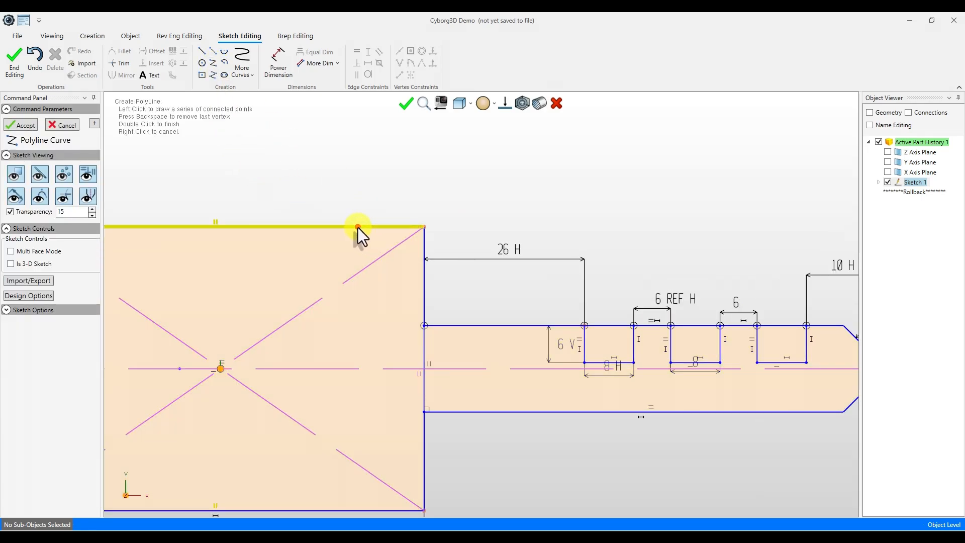
{"action": "left_click", "coordinate": [358, 227]}
{"action": "double_click", "coordinate": [427, 279]}
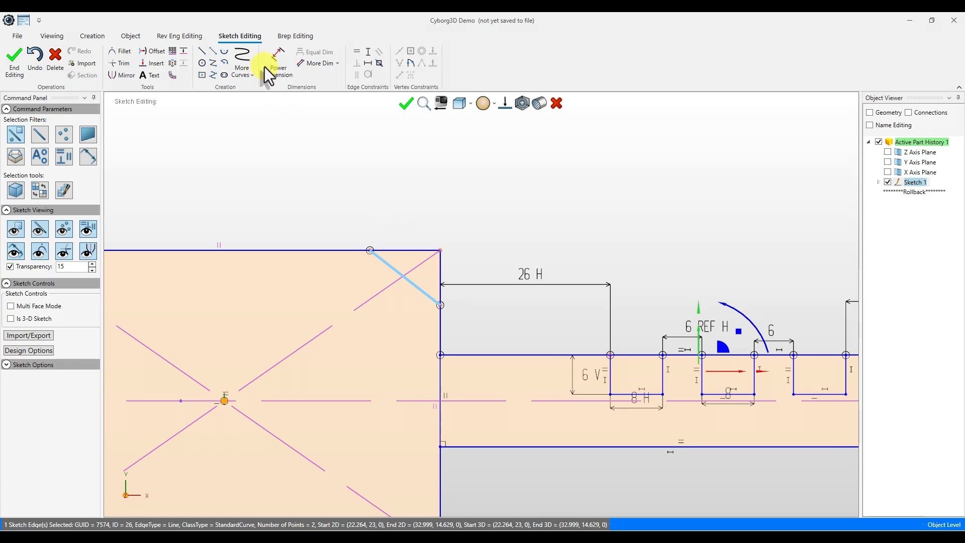
- Dimension the horizontal distance from the diagonal's upper end to the head's corner as 10 mm
{"action": "left_click", "coordinate": [370, 249]}
{"action": "left_click", "coordinate": [440, 249]}
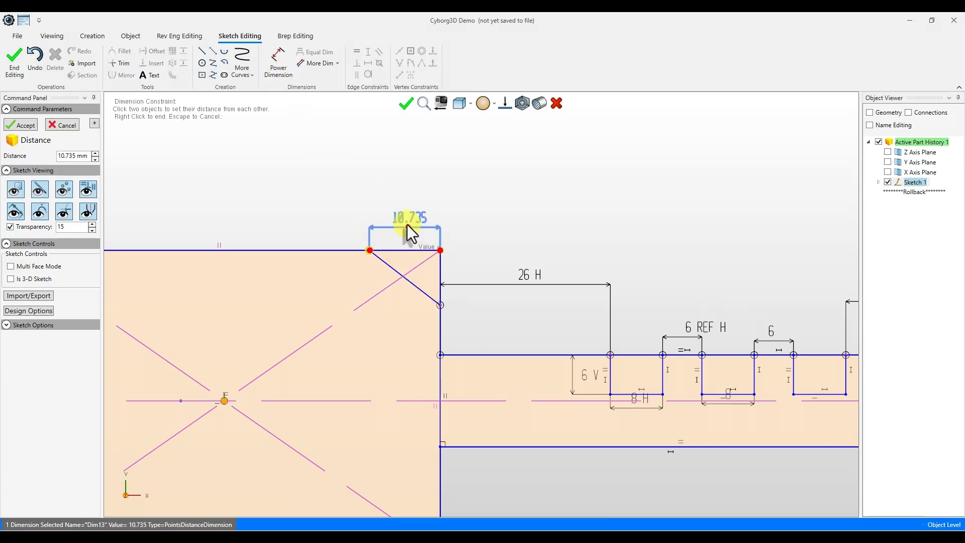
{"action": "left_click", "coordinate": [405, 217]}
{"action": "type", "text": "10"}
{"action": "key", "text": "Return"}
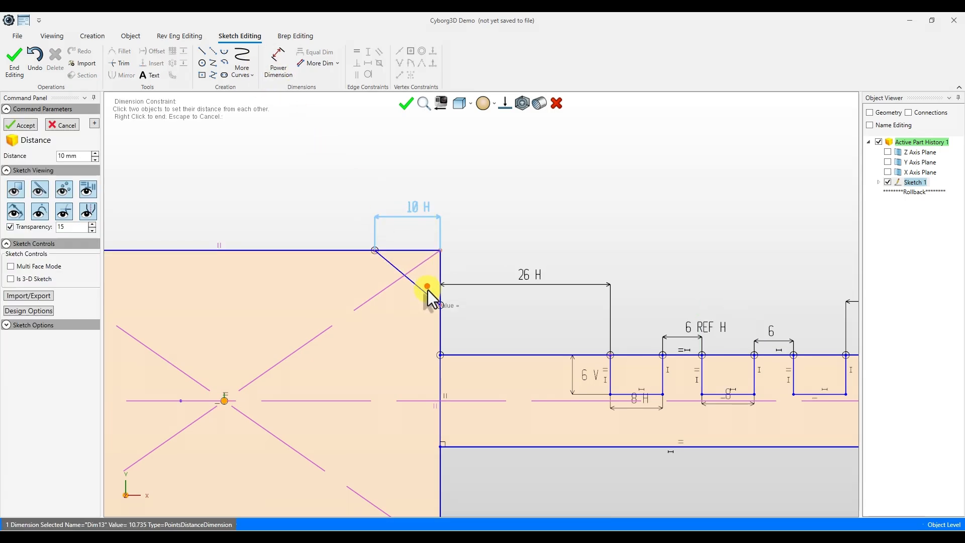
- Dimension the diagonal's vertical extent as 6 mm
{"action": "left_click", "coordinate": [441, 305]}
{"action": "left_click", "coordinate": [374, 251]}
{"action": "left_click", "coordinate": [481, 260]}
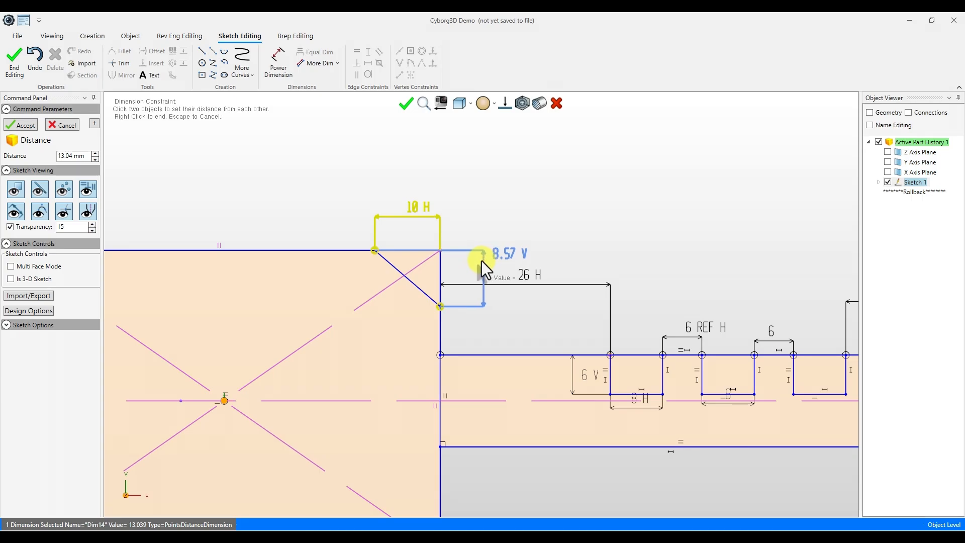
{"action": "type", "text": "6"}
{"action": "key", "text": "Return"}
{"action": "scroll", "coordinate": [480, 272], "scroll_direction": "down", "scroll_amount": 3}
{"action": "scroll", "coordinate": [481, 373], "scroll_direction": "up", "scroll_amount": 1}
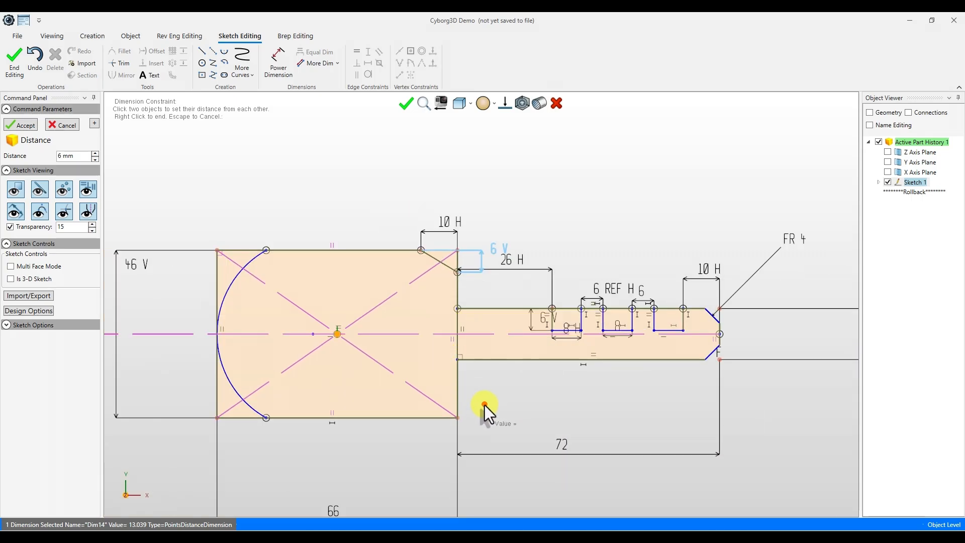
{"action": "scroll", "coordinate": [481, 390], "scroll_direction": "up", "scroll_amount": 1}
{"action": "right_click", "coordinate": [490, 384]}
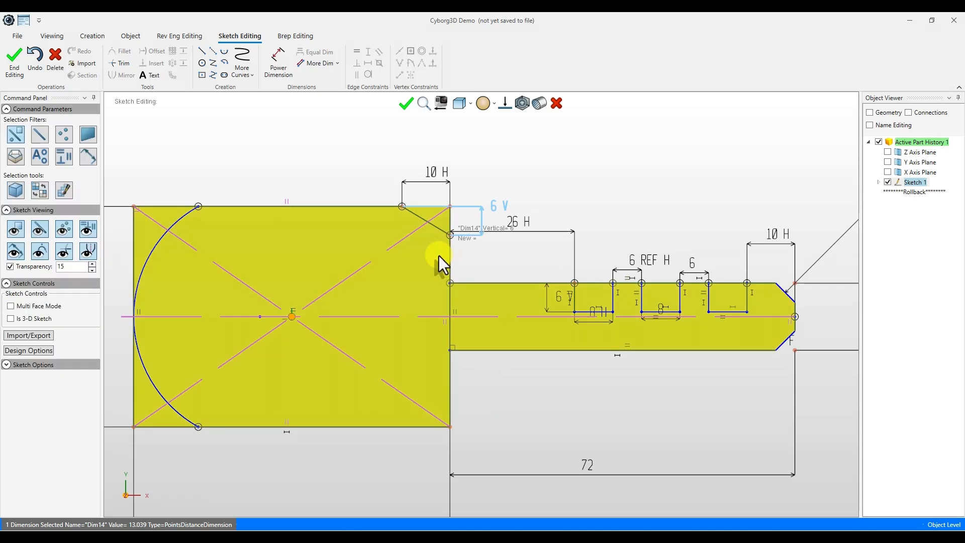
- Mirror the diagonal corner line about the horizontal centerline onto the head's lower corner
{"action": "left_click", "coordinate": [201, 52]}
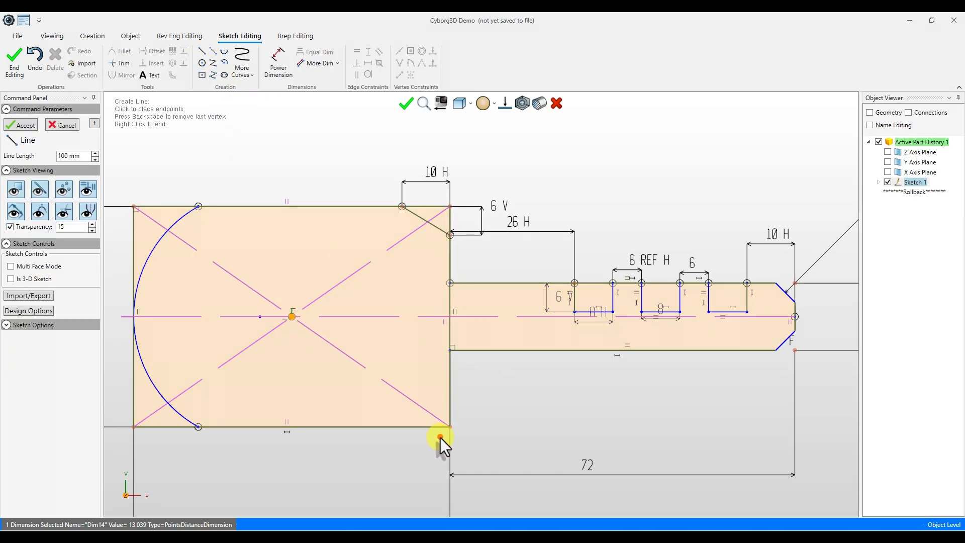
{"action": "right_click", "coordinate": [495, 415]}
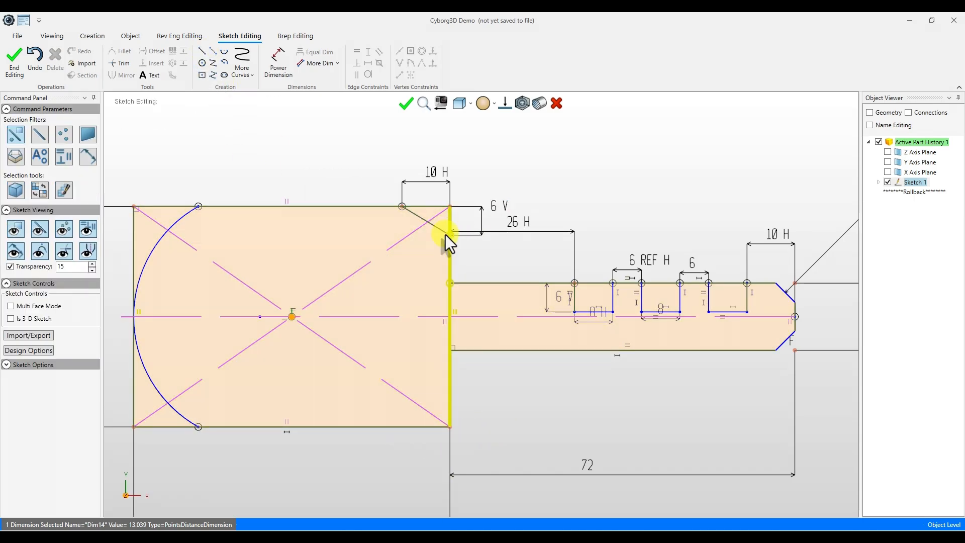
{"action": "left_click", "coordinate": [415, 218]}
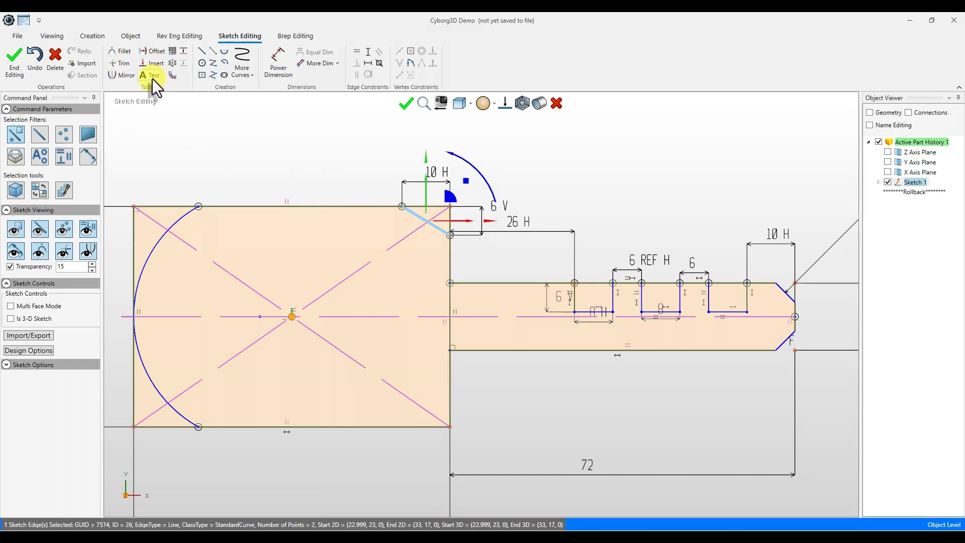
{"action": "left_click", "coordinate": [119, 78]}
{"action": "left_click", "coordinate": [384, 317]}
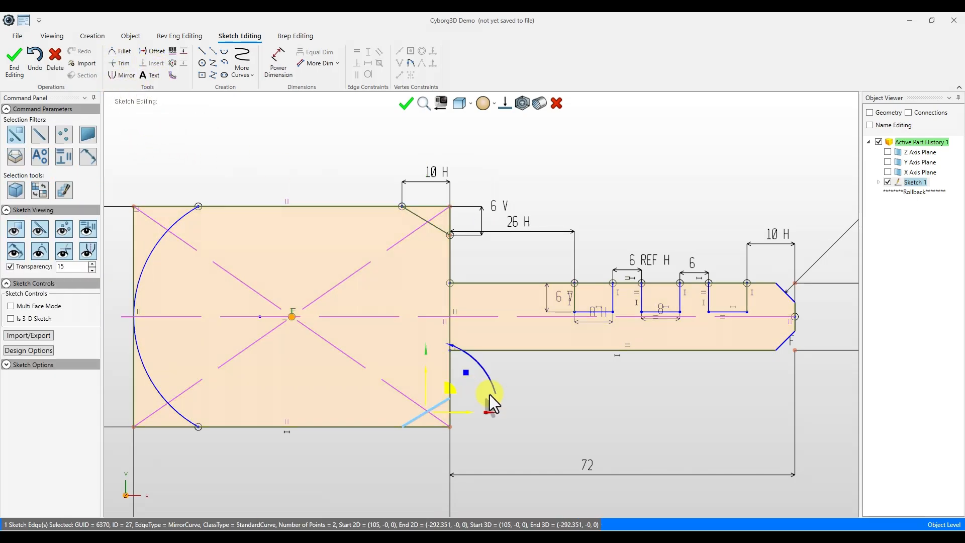
{"action": "left_click", "coordinate": [543, 390]}
{"action": "scroll", "coordinate": [483, 303], "scroll_direction": "down", "scroll_amount": 2}
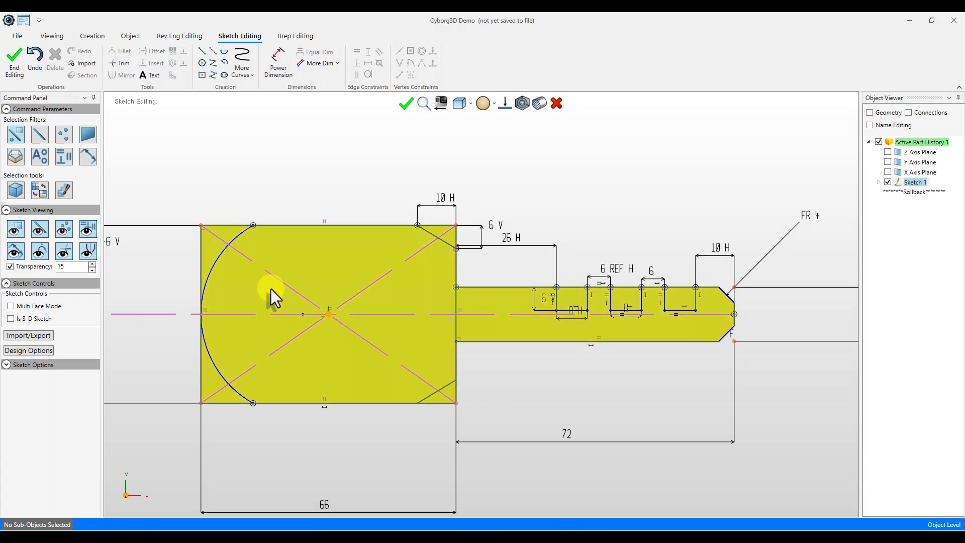
- Dimension the radius of the head's end arc as 30 mm
{"action": "scroll", "coordinate": [347, 297], "scroll_direction": "up", "scroll_amount": 2}
{"action": "scroll", "coordinate": [231, 266], "scroll_direction": "down", "scroll_amount": 1}
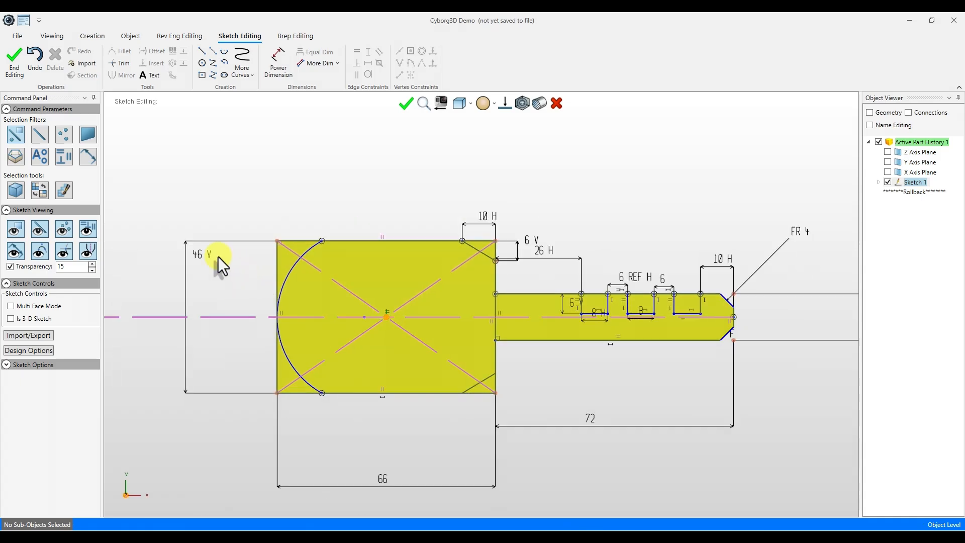
{"action": "middle_click_drag", "start_coordinate": [219, 256], "coordinate": [456, 315]}
{"action": "scroll", "coordinate": [457, 315], "scroll_direction": "up", "scroll_amount": 1}
{"action": "left_click", "coordinate": [268, 63]}
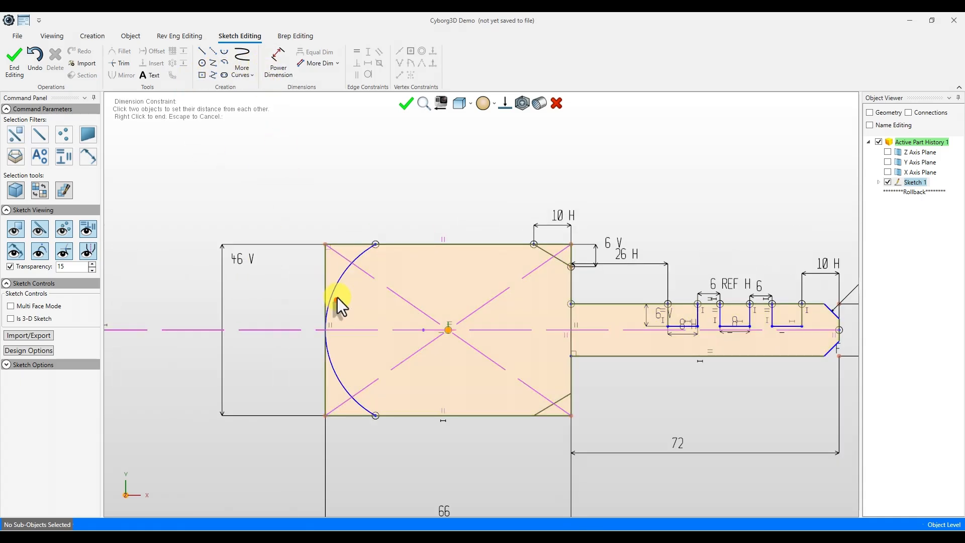
{"action": "left_click", "coordinate": [330, 294]}
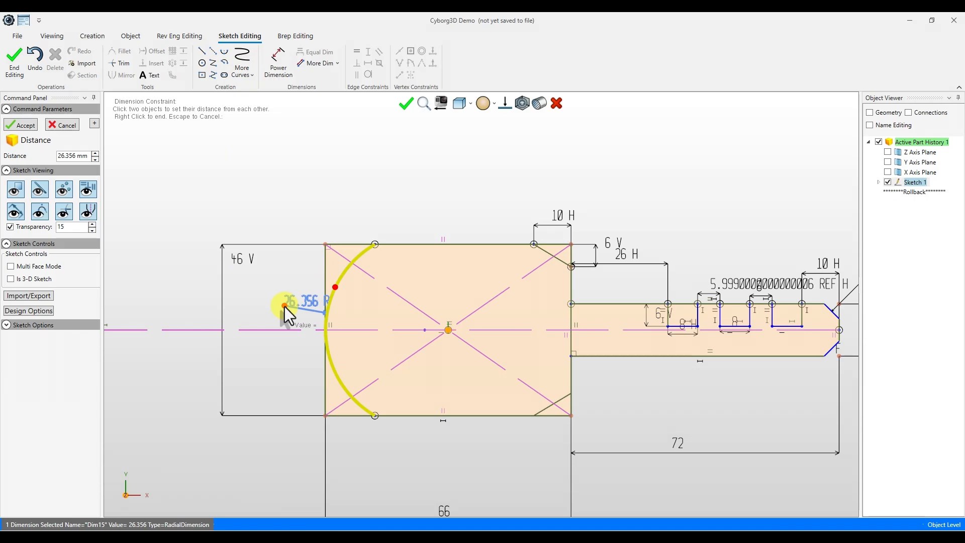
{"action": "type", "text": "30"}
{"action": "key", "text": "Return"}
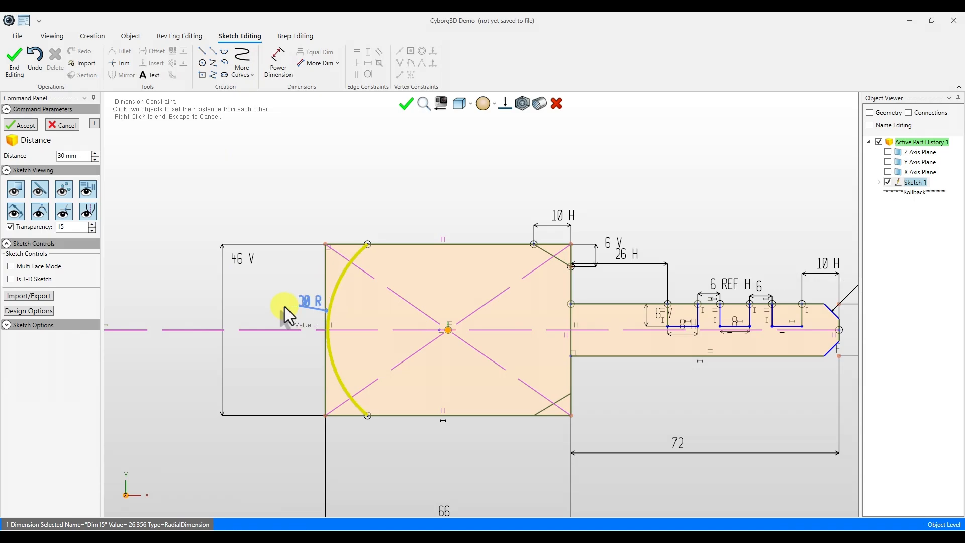
{"action": "right_click", "coordinate": [369, 461]}
- Apply a Vertical constraint between the two endpoints of the head's arc
{"action": "left_click", "coordinate": [367, 415]}
{"action": "left_click", "coordinate": [367, 245]}
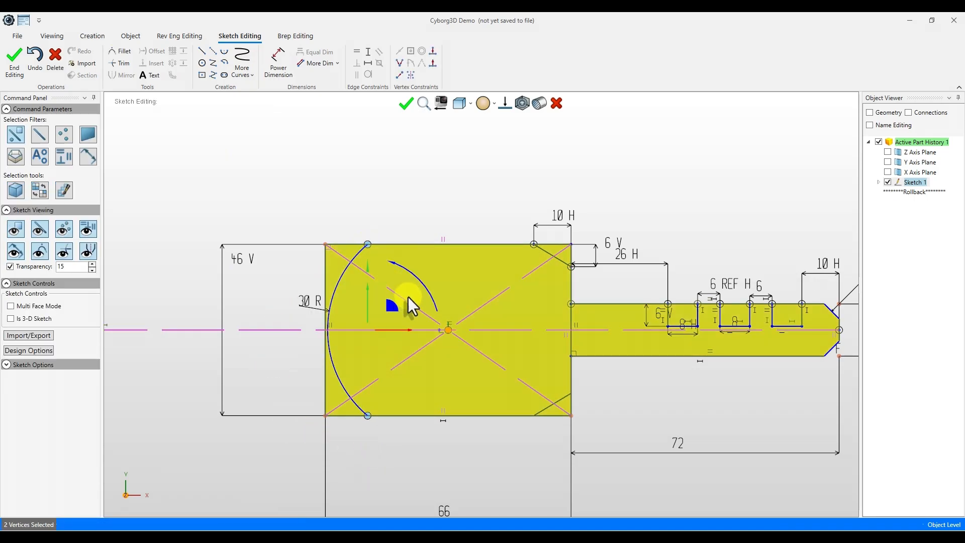
{"action": "right_click", "coordinate": [408, 297]}
{"action": "left_click", "coordinate": [413, 264]}
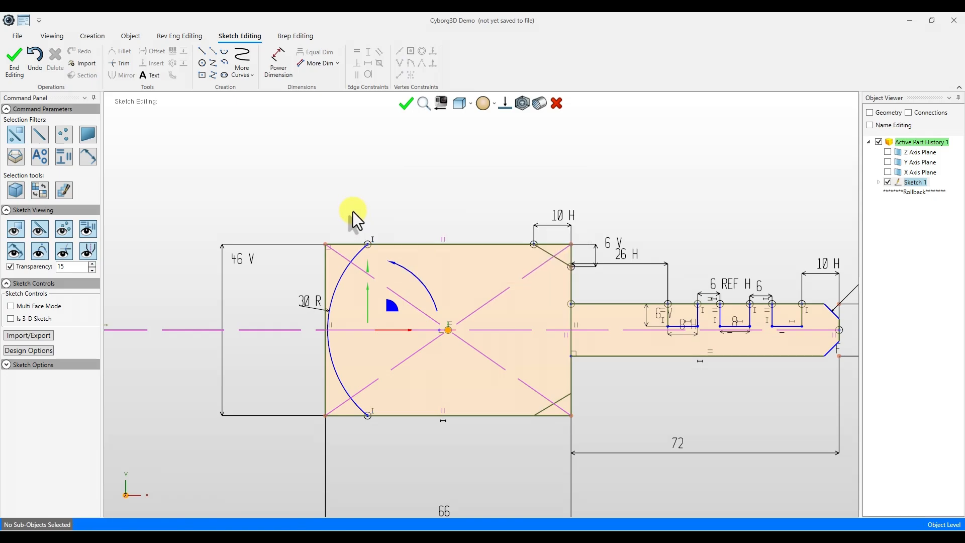
{"action": "scroll", "coordinate": [566, 357], "scroll_direction": "up", "scroll_amount": 2}
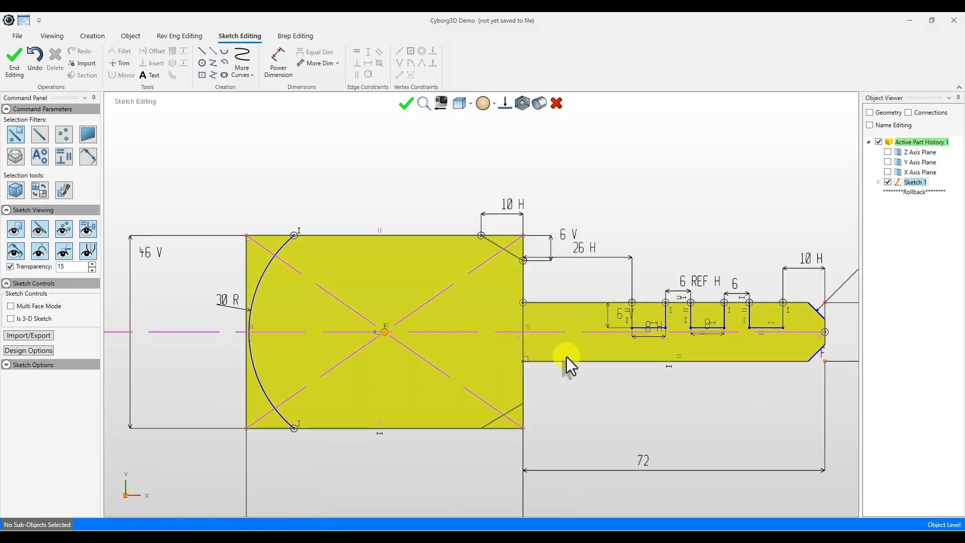
- Dimension the distance along the head's upper edge from the arc's end to the diagonal's start as 45 mm
{"action": "scroll", "coordinate": [608, 344], "scroll_direction": "down", "scroll_amount": 3}
{"action": "scroll", "coordinate": [581, 321], "scroll_direction": "up", "scroll_amount": 2}
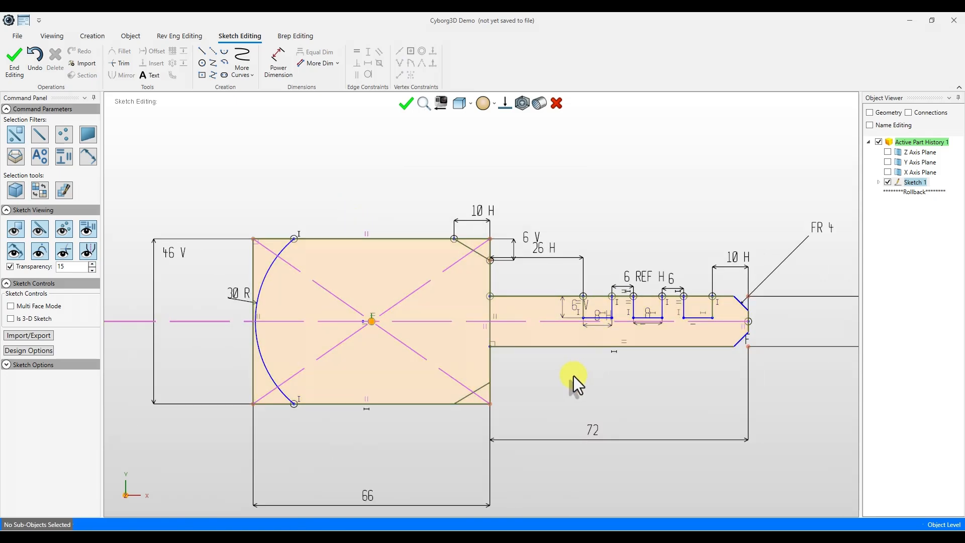
{"action": "left_click", "coordinate": [286, 68]}
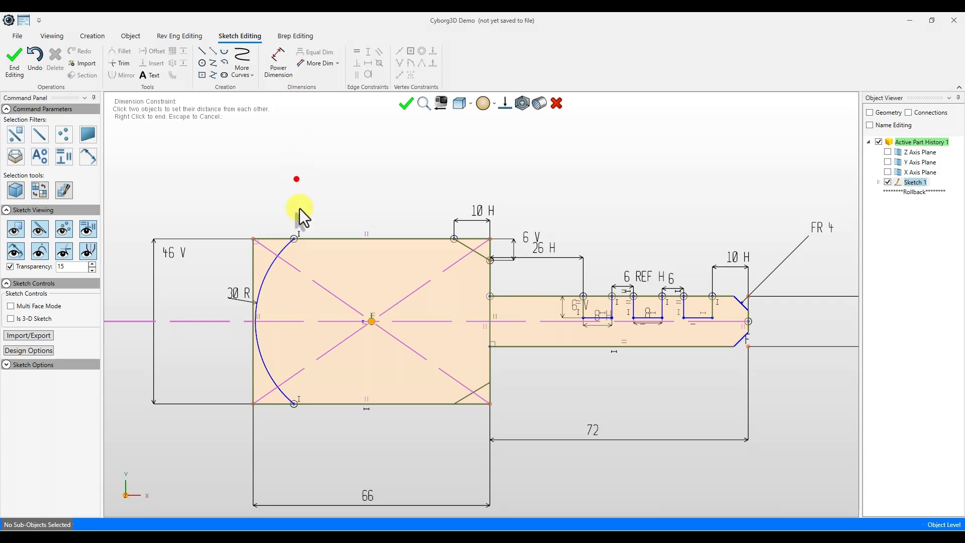
{"action": "left_click", "coordinate": [293, 239]}
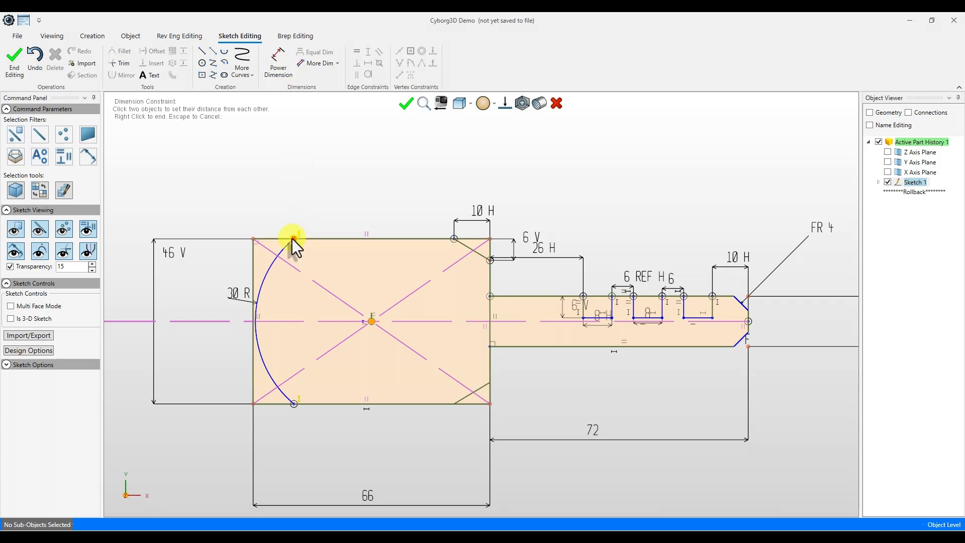
{"action": "left_click", "coordinate": [454, 239]}
{"action": "left_click", "coordinate": [381, 206]}
{"action": "type", "text": "45"}
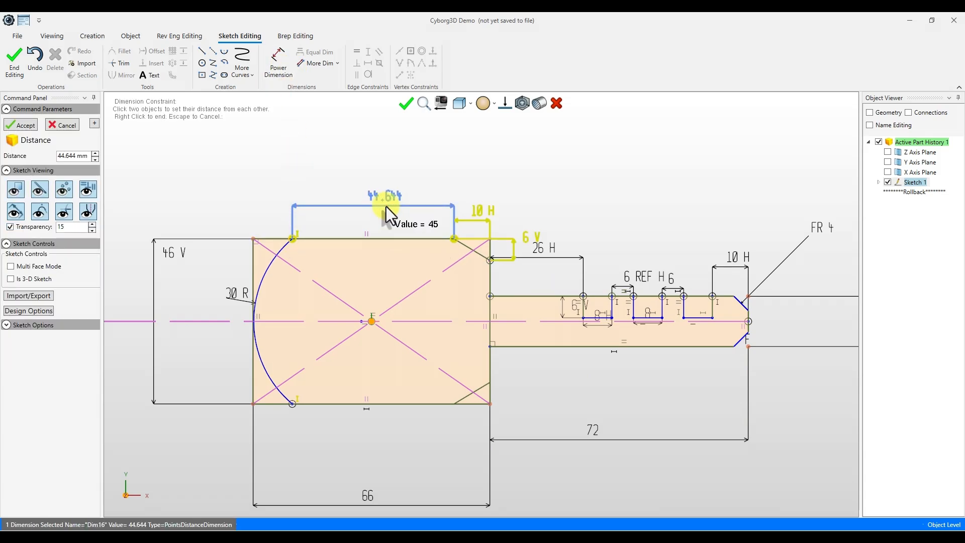
{"action": "key", "text": "Return"}
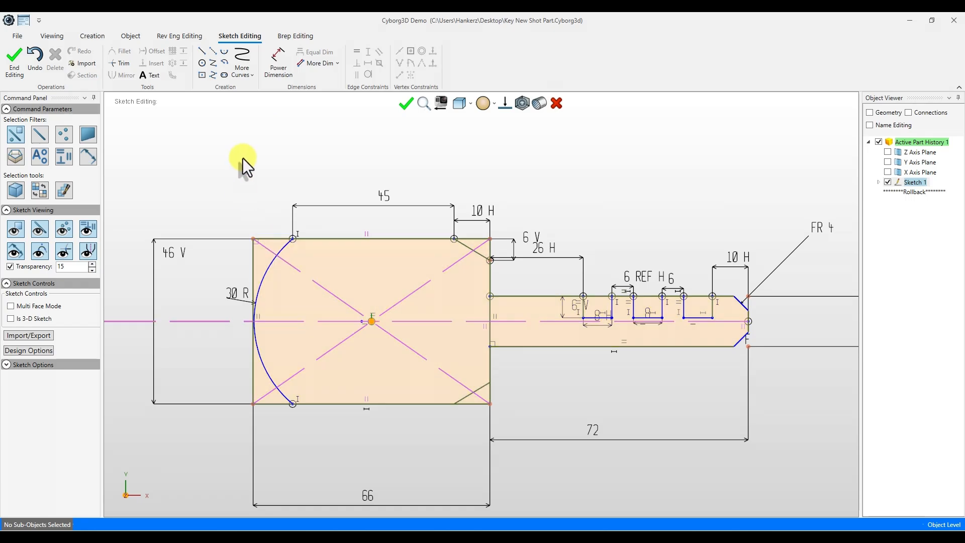
- Trim away the head rectangle's edges that lie outside the 30 mm arc and the two diagonal corners
{"action": "left_click", "coordinate": [121, 64]}
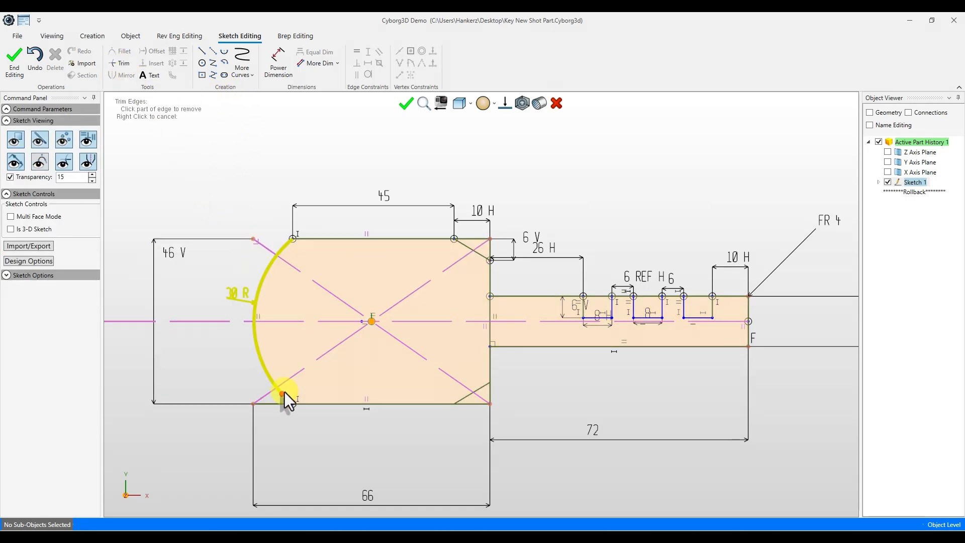
{"action": "left_click", "coordinate": [275, 404]}
{"action": "left_click", "coordinate": [477, 404]}
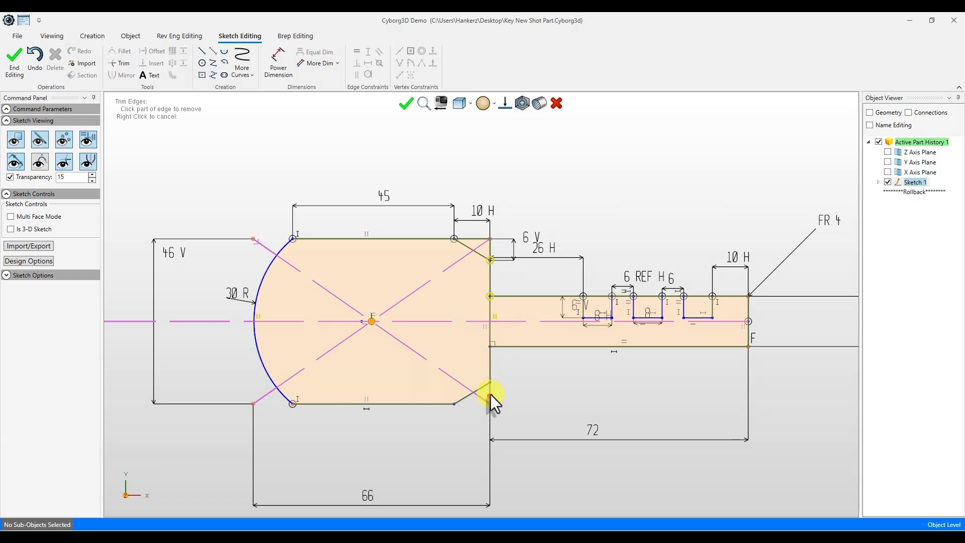
{"action": "scroll", "coordinate": [485, 252], "scroll_direction": "up", "scroll_amount": 3}
{"action": "scroll", "coordinate": [493, 313], "scroll_direction": "down", "scroll_amount": 3}
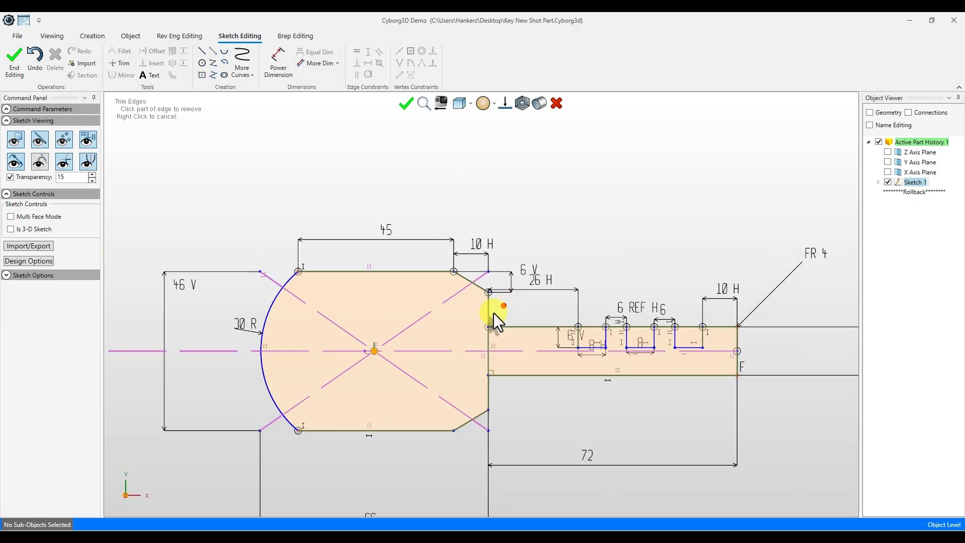
{"action": "scroll", "coordinate": [493, 313], "scroll_direction": "up", "scroll_amount": 1}
{"action": "right_click", "coordinate": [455, 317]}
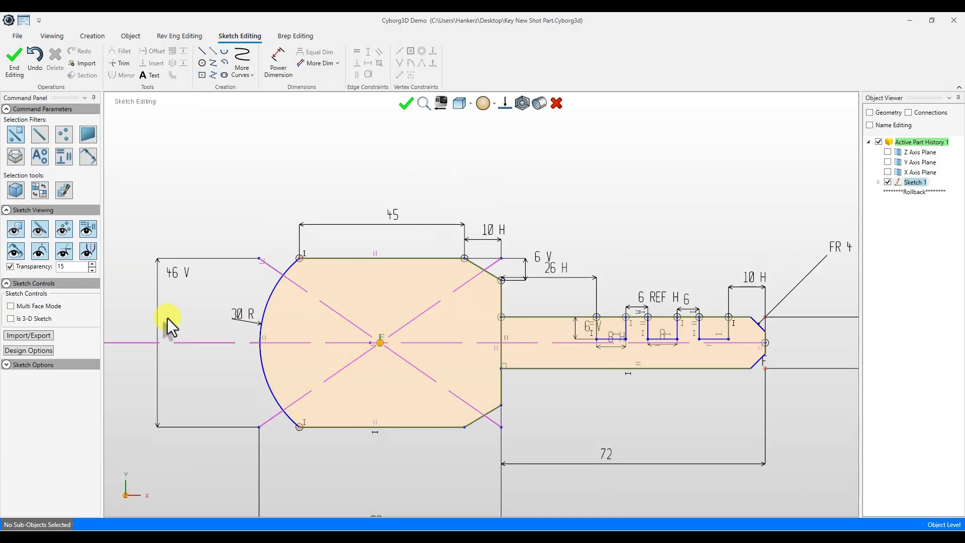
- Enable Multi Face Mode and offset the boundary of the head's face 4 mm inward
{"action": "left_click", "coordinate": [41, 309]}
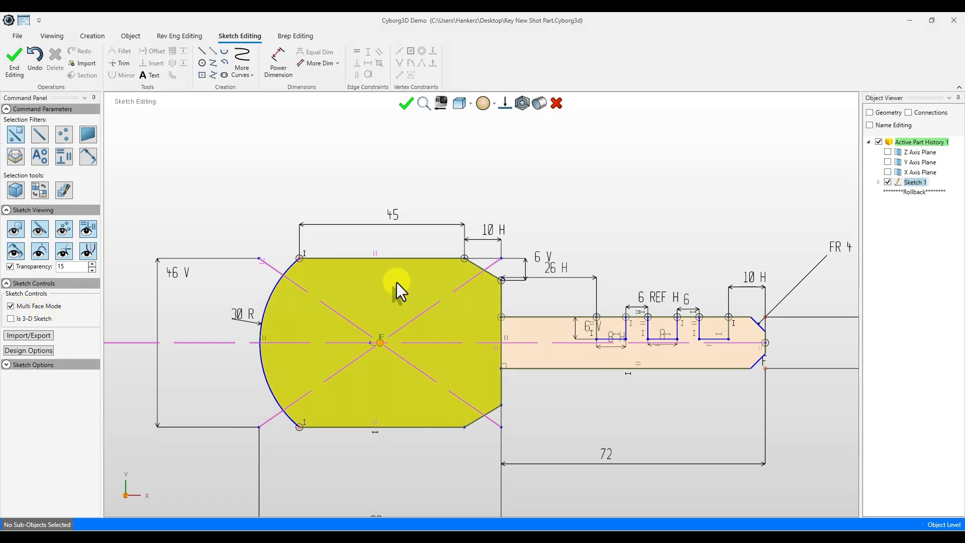
{"action": "left_click", "coordinate": [385, 295]}
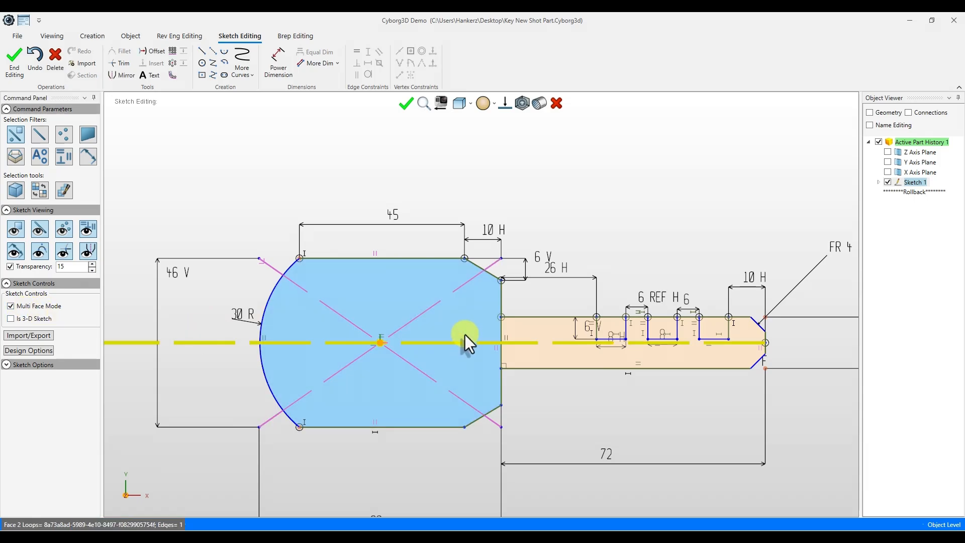
{"action": "left_click", "coordinate": [157, 54]}
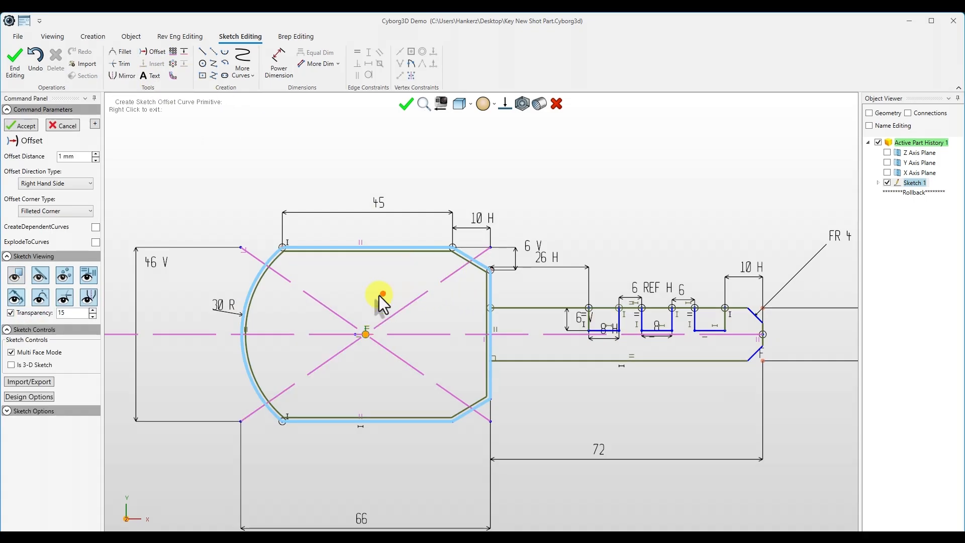
{"action": "left_click", "coordinate": [95, 155]}
{"action": "left_click", "coordinate": [95, 154]}
{"action": "left_click", "coordinate": [95, 154]}
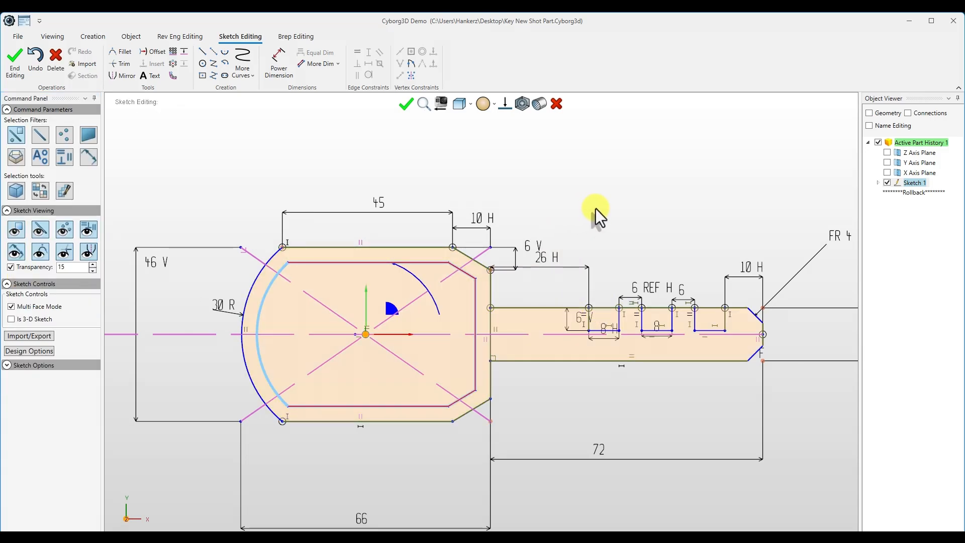
{"action": "left_click", "coordinate": [595, 208]}
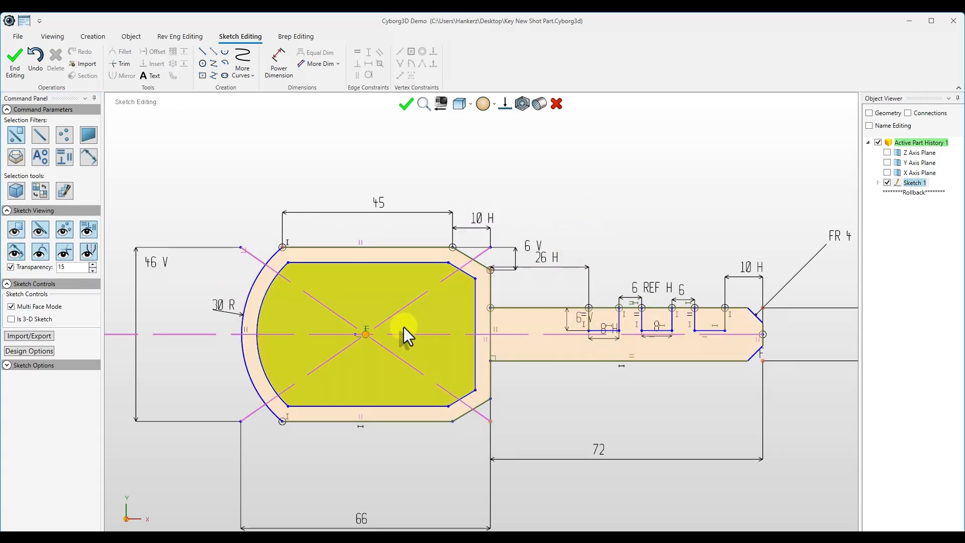
- Offset the boundary of the head's inner face 3 mm inward with filleted corners
{"action": "left_click", "coordinate": [372, 278]}
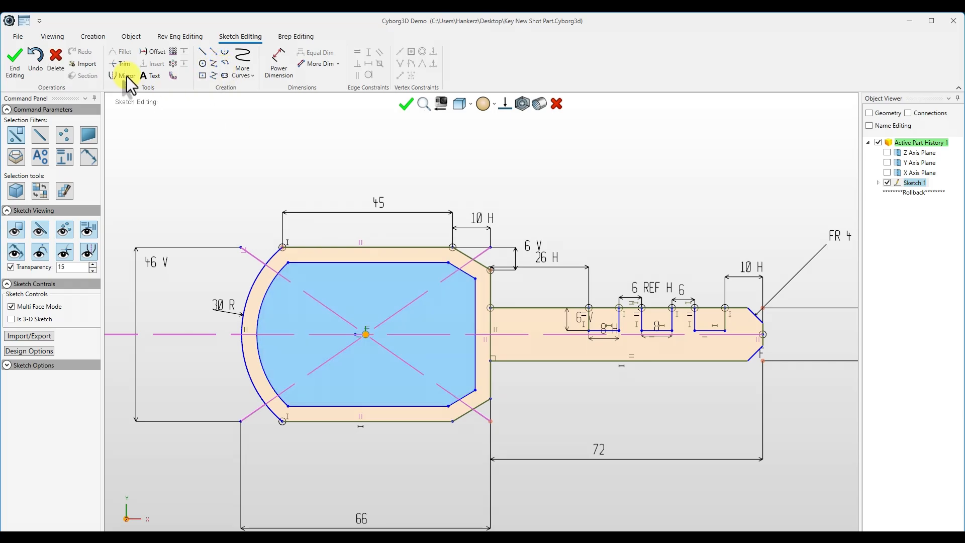
{"action": "left_click", "coordinate": [156, 54]}
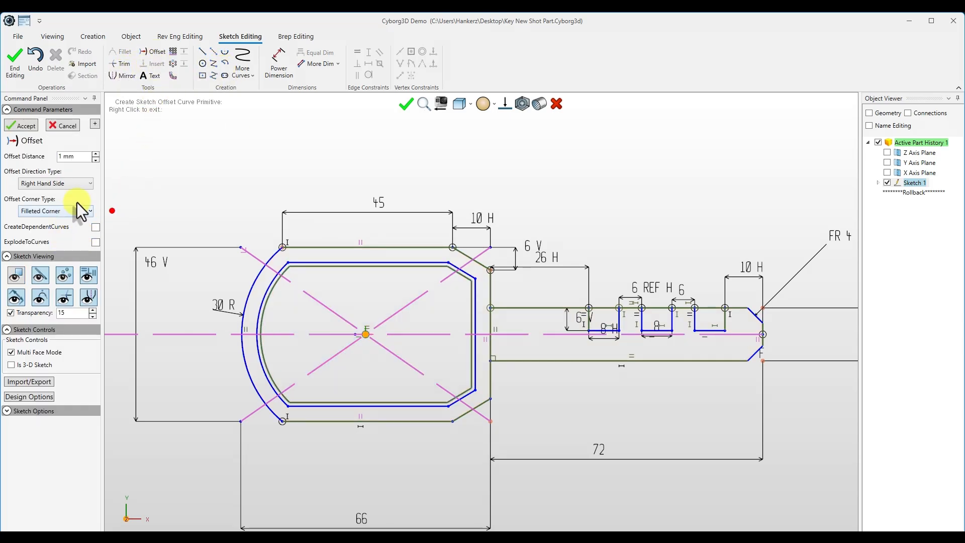
{"action": "left_click", "coordinate": [96, 154]}
{"action": "left_click", "coordinate": [95, 154]}
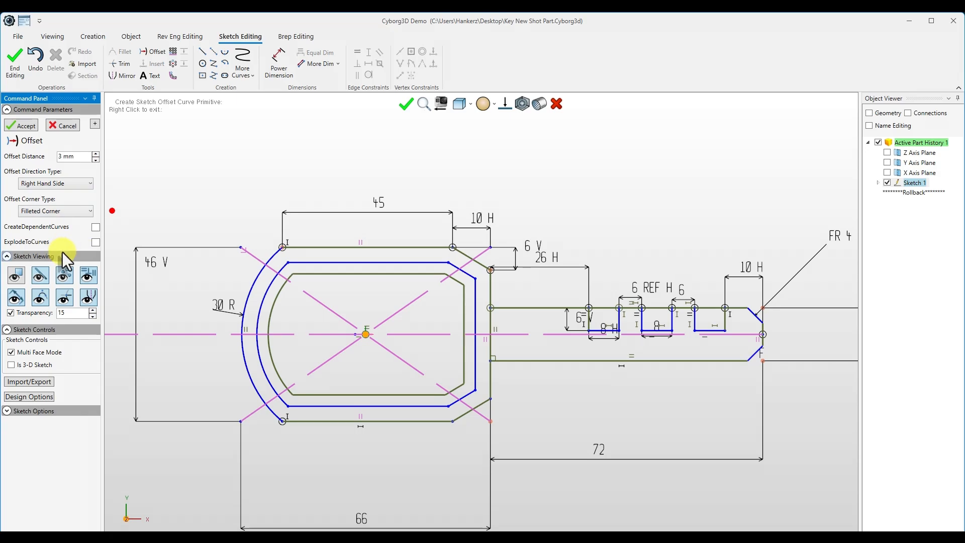
{"action": "right_click", "coordinate": [402, 256]}
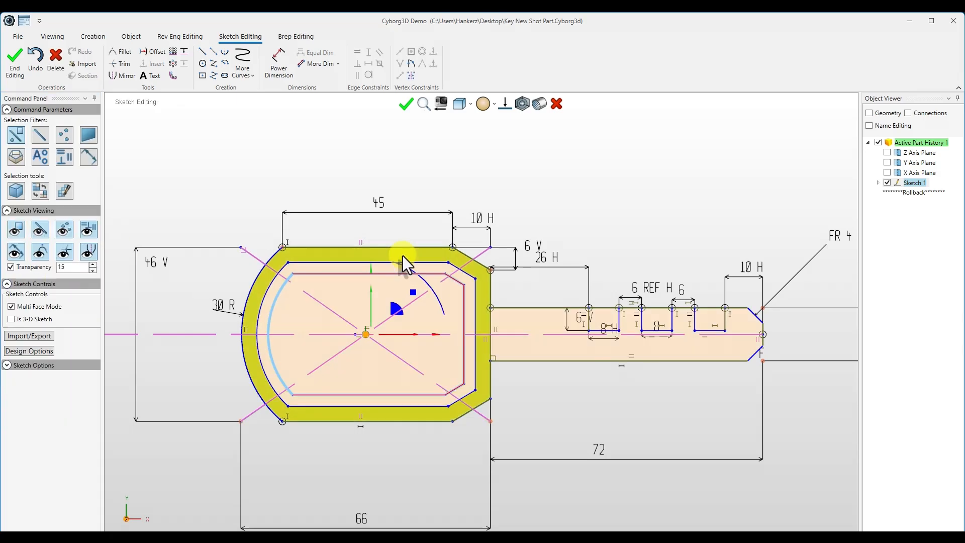
{"action": "left_click", "coordinate": [399, 238]}
{"action": "scroll", "coordinate": [389, 312], "scroll_direction": "up", "scroll_amount": 2}
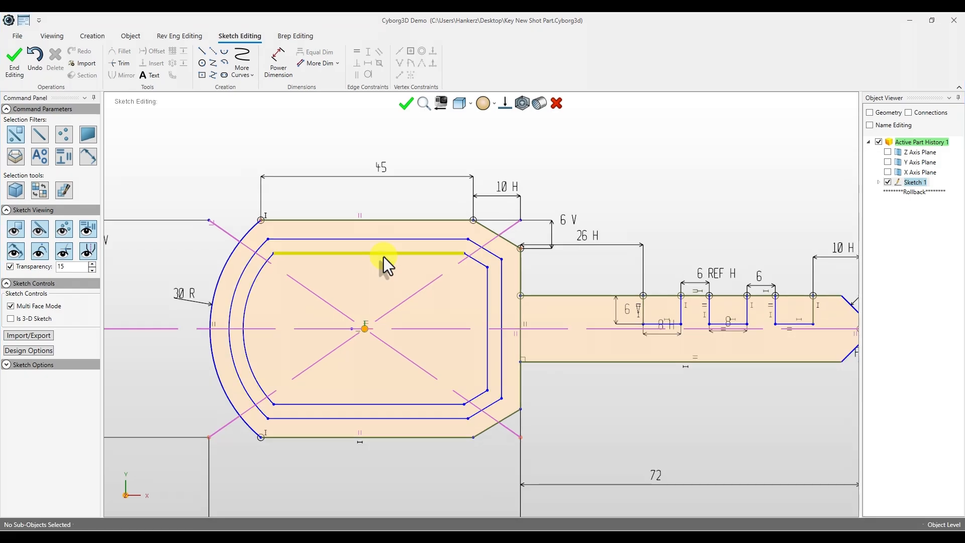
- Draw a center rectangle about 11 mm wide and 34 mm high on the head's center point, extending slightly past the innermost loop
{"action": "scroll", "coordinate": [383, 257], "scroll_direction": "down", "scroll_amount": 2}
{"action": "scroll", "coordinate": [484, 262], "scroll_direction": "up", "scroll_amount": 2}
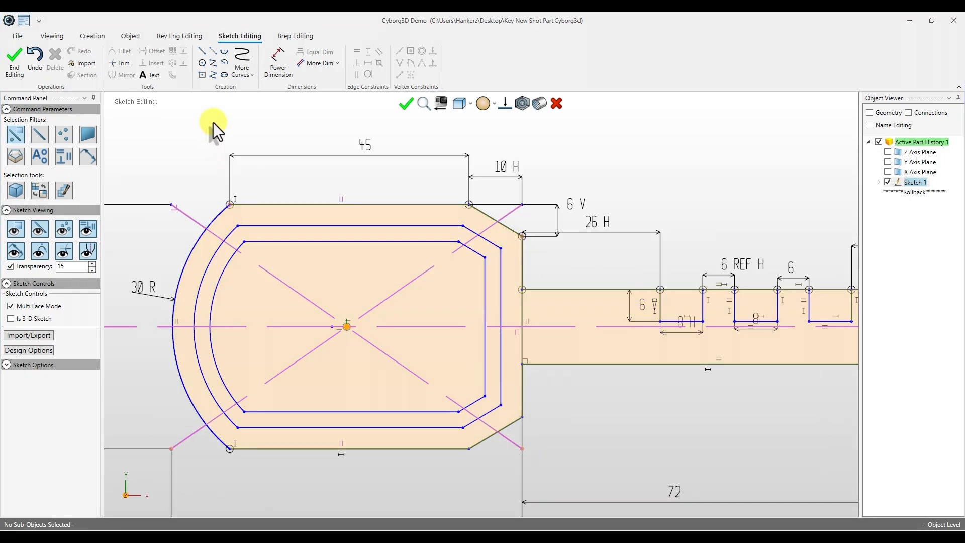
{"action": "left_click", "coordinate": [201, 74]}
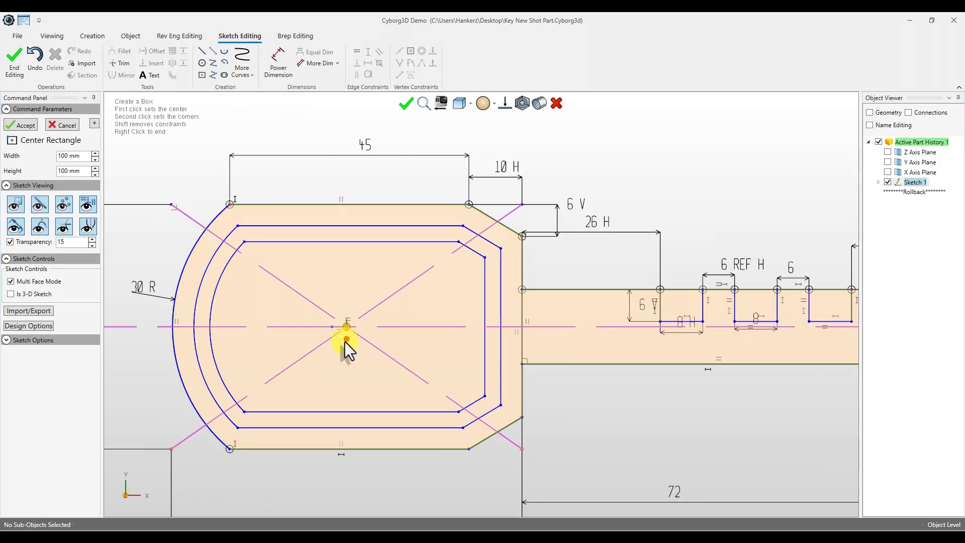
{"action": "left_click", "coordinate": [347, 328]}
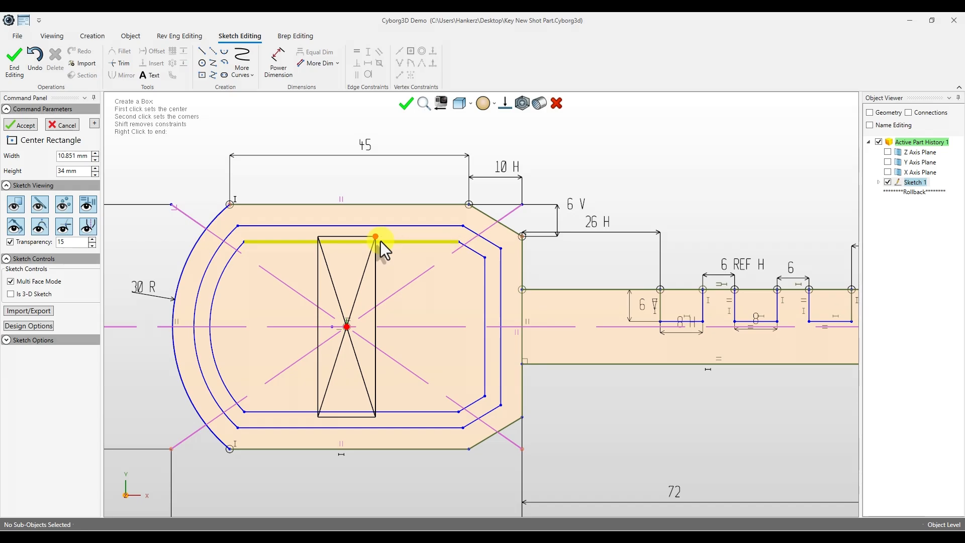
{"action": "left_click", "coordinate": [377, 237]}
{"action": "right_click", "coordinate": [396, 258]}
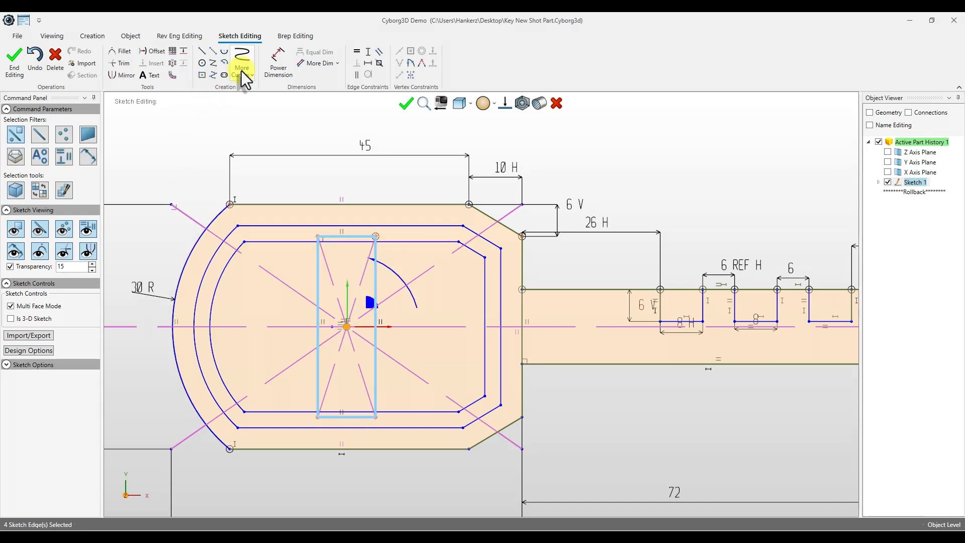
- Dimension the center rectangle's width as 12 mm below the head
{"action": "left_click", "coordinate": [277, 64]}
{"action": "left_click", "coordinate": [346, 417]}
{"action": "left_click", "coordinate": [339, 492]}
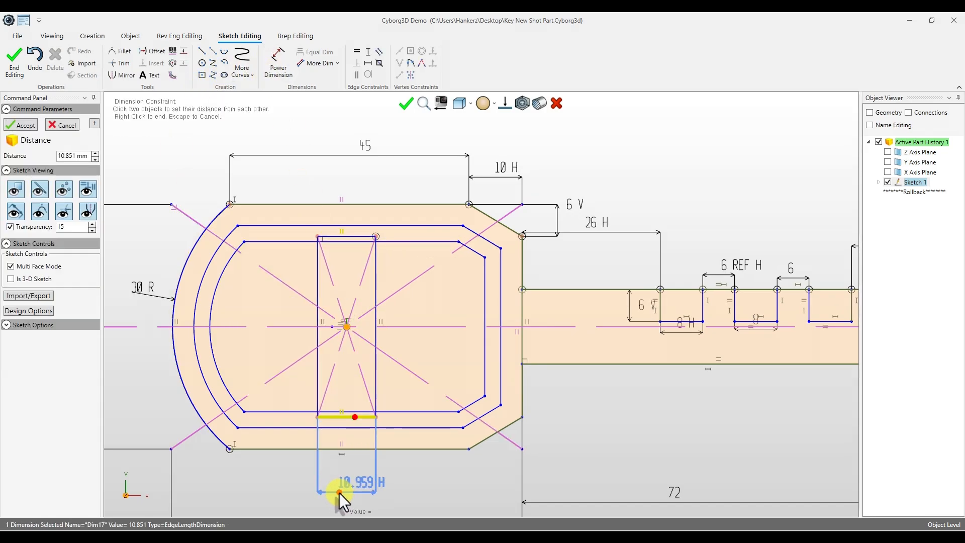
{"action": "type", "text": "12"}
{"action": "key", "text": "Return"}
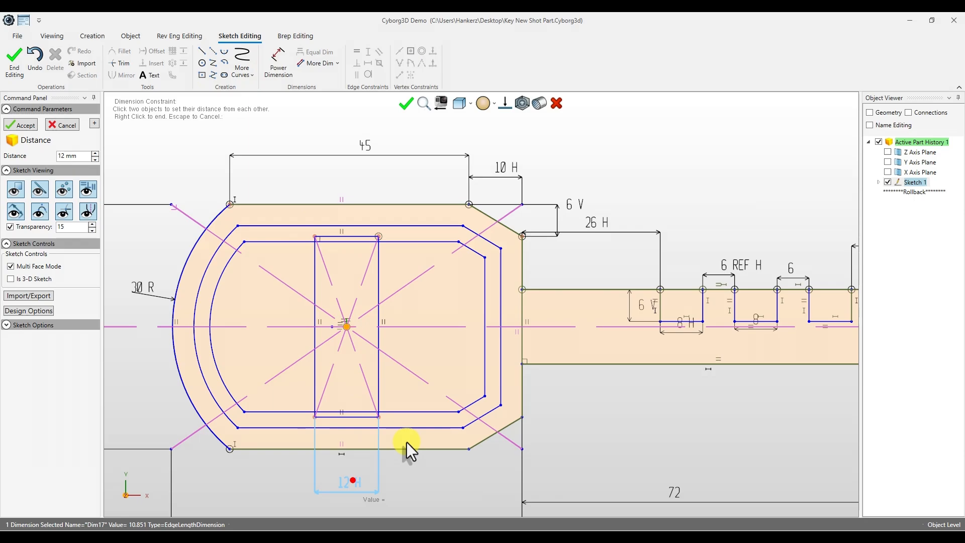
{"action": "right_click", "coordinate": [539, 447]}
- Trim away the center rectangle's upper edge and the line ends that extend above the innermost loop
{"action": "scroll", "coordinate": [567, 421], "scroll_direction": "down", "scroll_amount": 3}
{"action": "scroll", "coordinate": [402, 280], "scroll_direction": "up", "scroll_amount": 3}
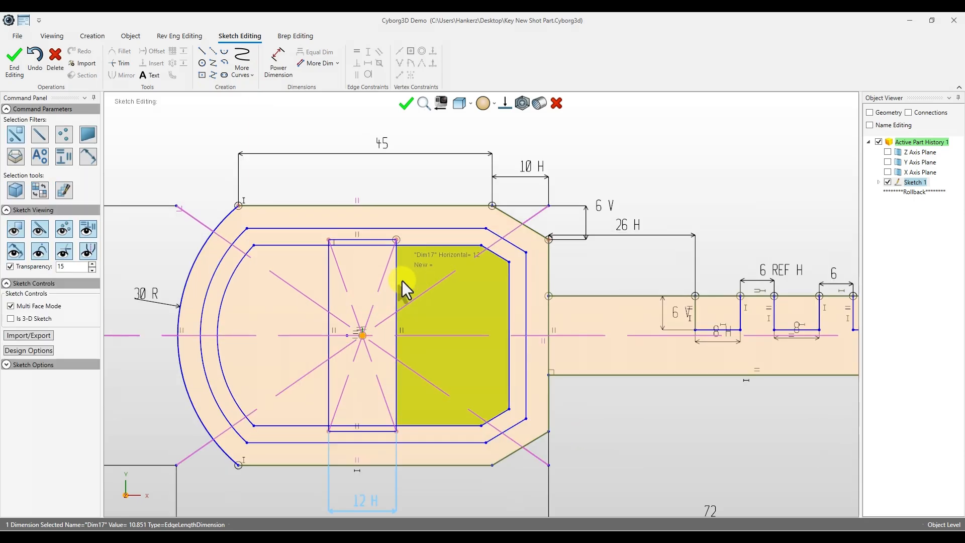
{"action": "scroll", "coordinate": [402, 260], "scroll_direction": "up", "scroll_amount": 2}
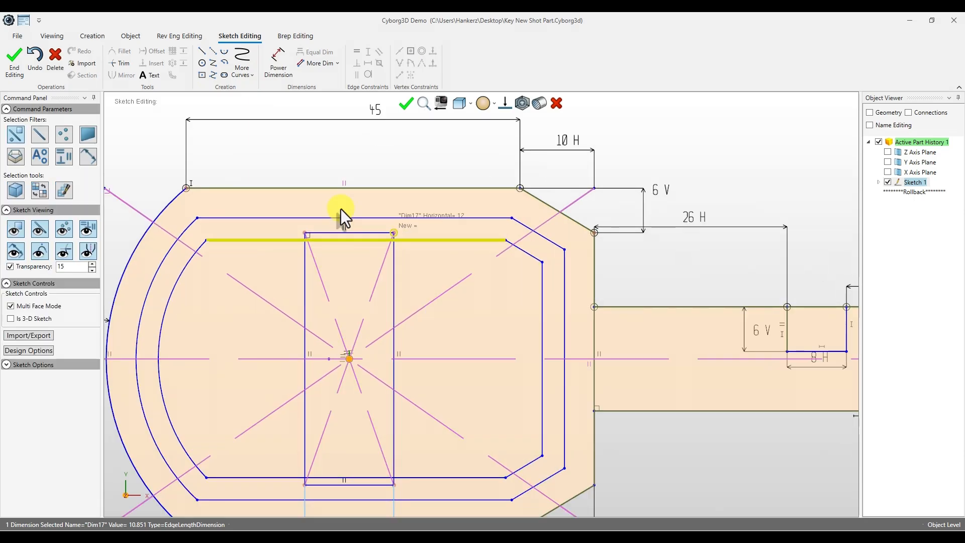
{"action": "left_click", "coordinate": [119, 63]}
{"action": "scroll", "coordinate": [340, 232], "scroll_direction": "up", "scroll_amount": 2}
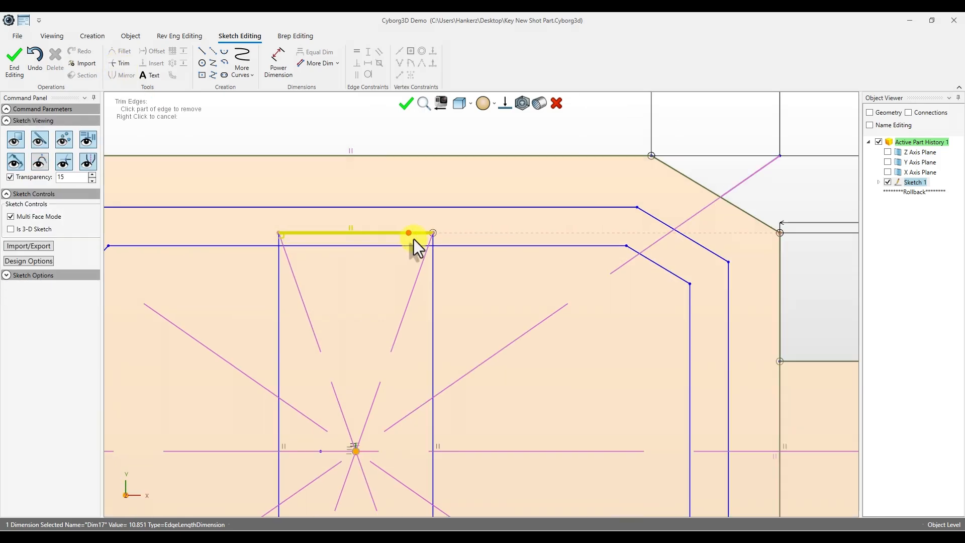
{"action": "left_click", "coordinate": [415, 235]}
{"action": "scroll", "coordinate": [428, 241], "scroll_direction": "up", "scroll_amount": 2}
{"action": "left_click", "coordinate": [438, 245]}
{"action": "left_click", "coordinate": [435, 245]}
{"action": "scroll", "coordinate": [432, 245], "scroll_direction": "down", "scroll_amount": 1}
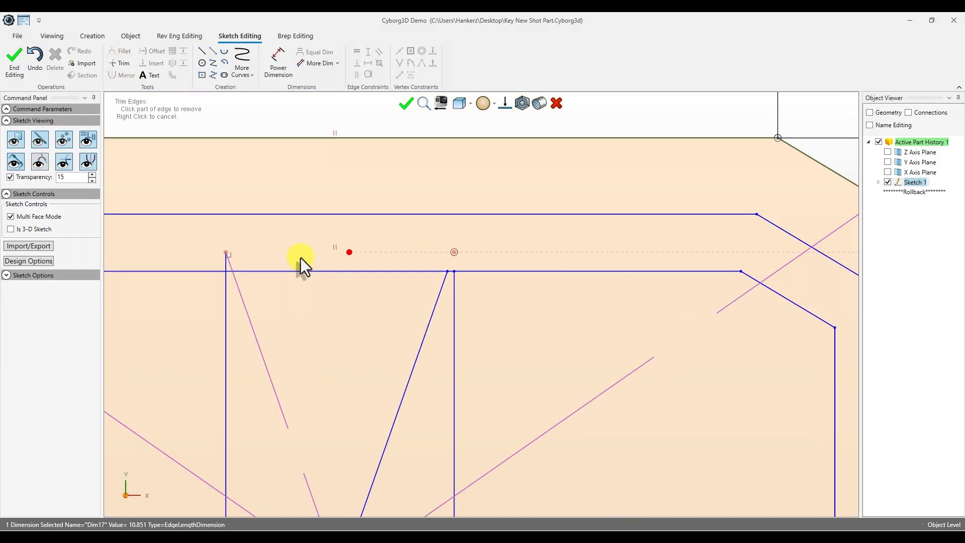
{"action": "left_click", "coordinate": [223, 267]}
{"action": "key", "text": "ctrl+z"}
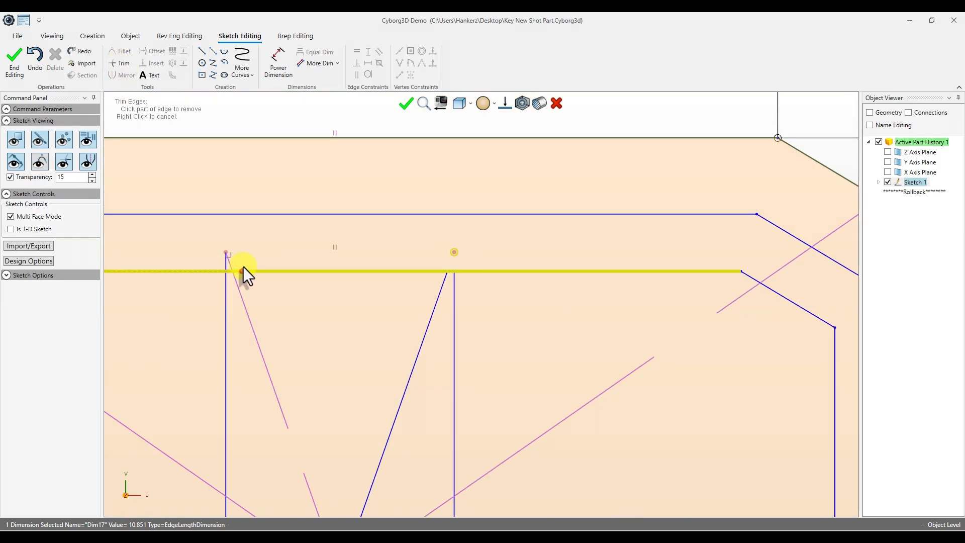
{"action": "left_click", "coordinate": [230, 263]}
{"action": "left_click", "coordinate": [226, 263]}
- Trim the center rectangle's lower end and the remaining loop segments between its sides, leaving two separate head openings
{"action": "scroll", "coordinate": [298, 263], "scroll_direction": "down", "scroll_amount": 3}
{"action": "scroll", "coordinate": [479, 452], "scroll_direction": "up", "scroll_amount": 4}
{"action": "left_click", "coordinate": [479, 451]}
{"action": "scroll", "coordinate": [472, 439], "scroll_direction": "up", "scroll_amount": 1}
{"action": "left_click", "coordinate": [471, 438]}
{"action": "scroll", "coordinate": [470, 438], "scroll_direction": "down", "scroll_amount": 4}
{"action": "scroll", "coordinate": [414, 339], "scroll_direction": "up", "scroll_amount": 4}
{"action": "left_click", "coordinate": [414, 322]}
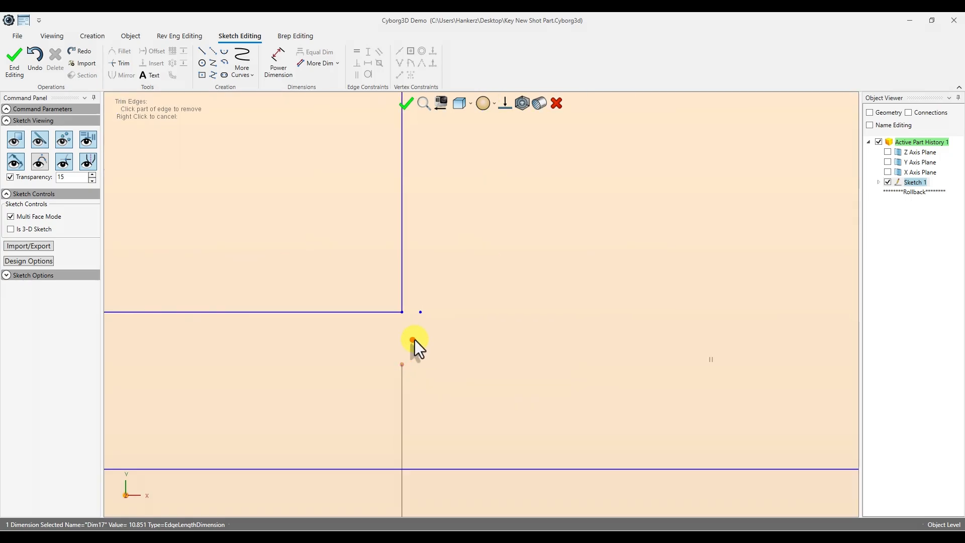
{"action": "scroll", "coordinate": [414, 339], "scroll_direction": "down", "scroll_amount": 4}
{"action": "scroll", "coordinate": [318, 158], "scroll_direction": "up", "scroll_amount": 4}
{"action": "left_click", "coordinate": [319, 158]}
{"action": "scroll", "coordinate": [322, 161], "scroll_direction": "down", "scroll_amount": 4}
{"action": "right_click", "coordinate": [493, 198]}
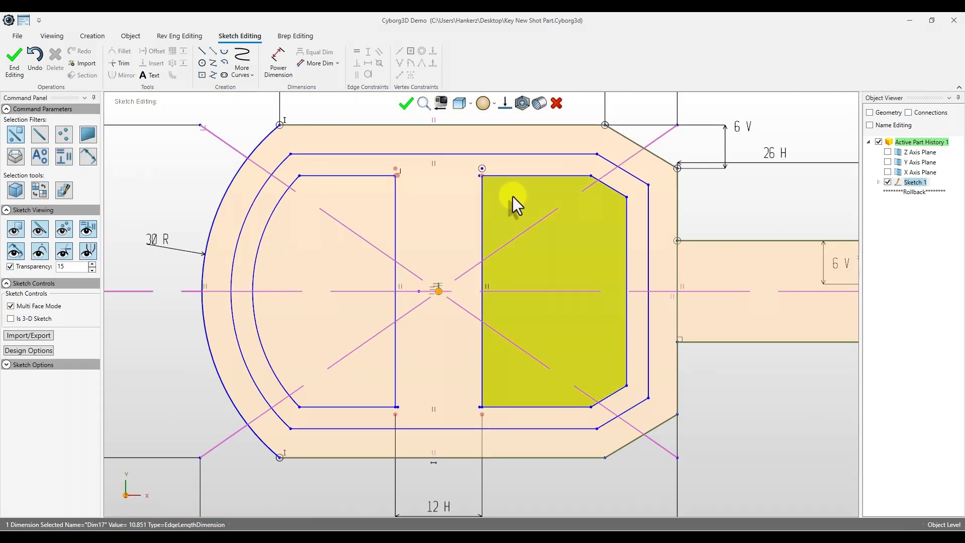
- Turn off Multi Face Mode for the sketch
{"action": "scroll", "coordinate": [485, 179], "scroll_direction": "up", "scroll_amount": 1}
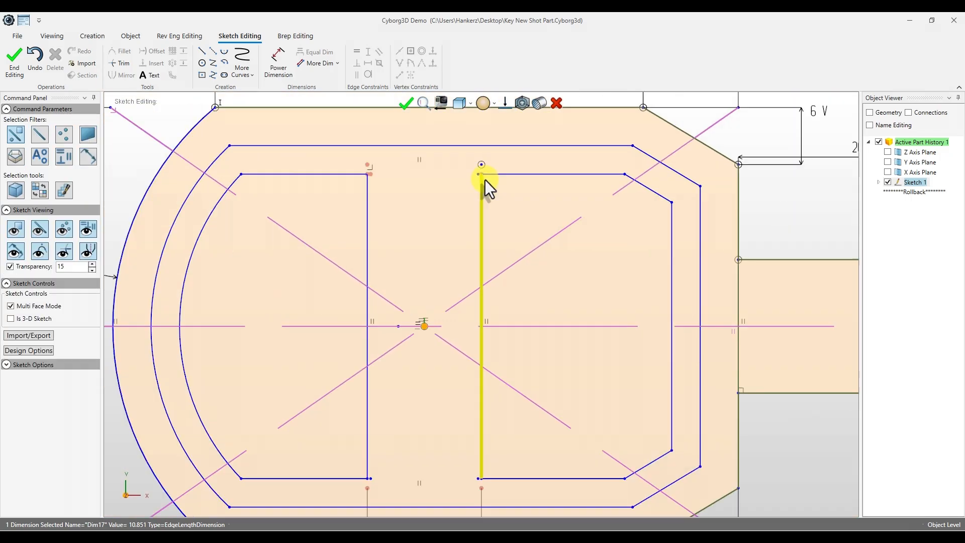
{"action": "left_click", "coordinate": [25, 309]}
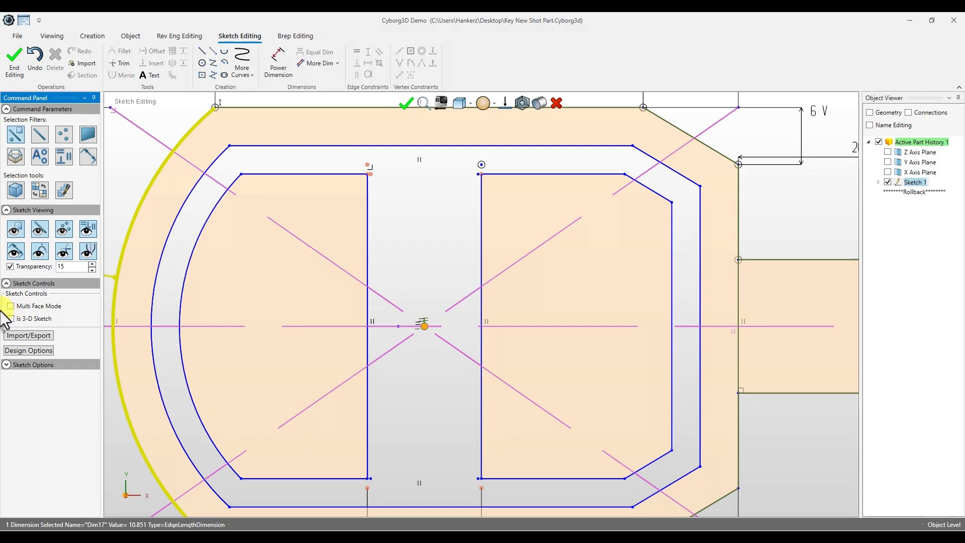
{"action": "left_click", "coordinate": [463, 275]}
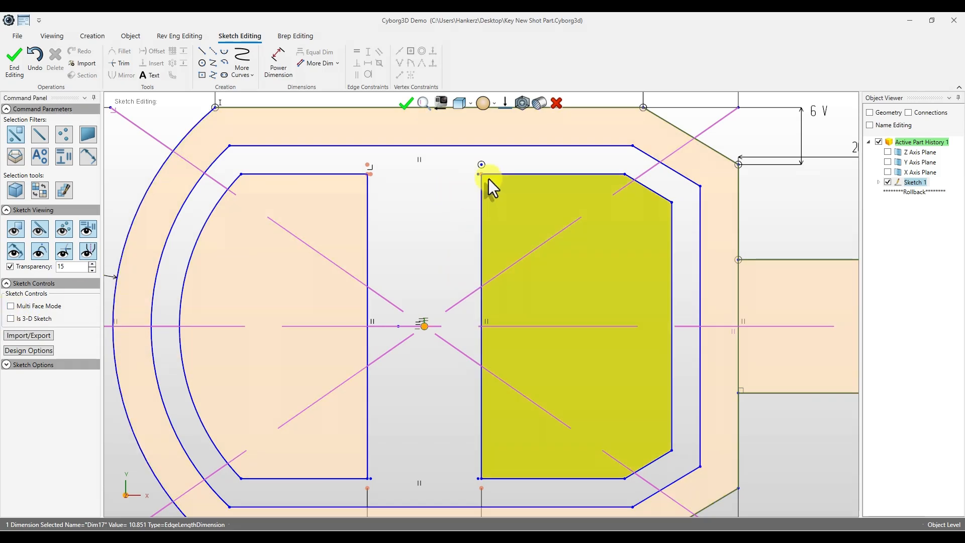
- Fillet the four corners of the two head openings beside the 12 mm bar with a 4 mm radius, checking the reference drawing
{"action": "left_click", "coordinate": [481, 175]}
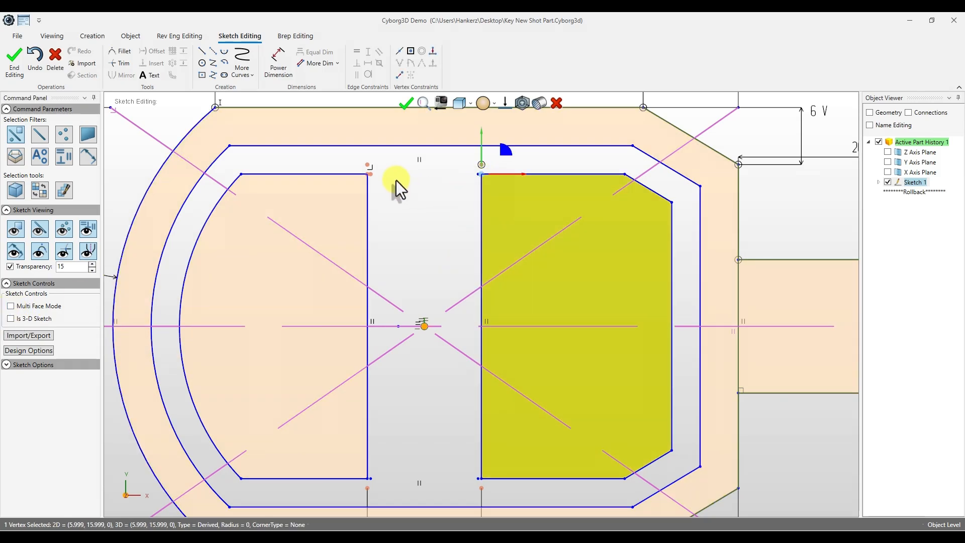
{"action": "left_click", "coordinate": [480, 479], "text": "ctrl"}
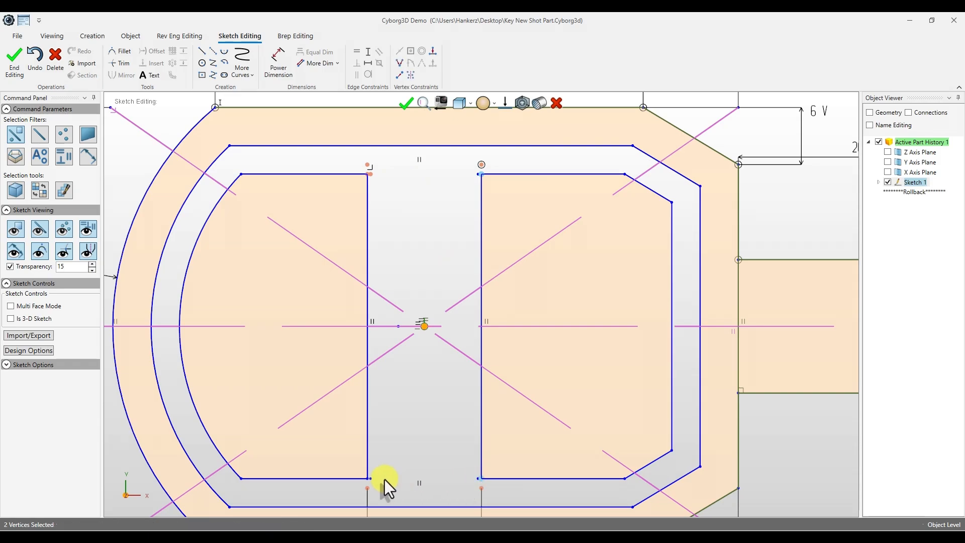
{"action": "left_click", "coordinate": [367, 480], "text": "ctrl"}
{"action": "left_click", "coordinate": [368, 174], "text": "ctrl"}
{"action": "left_click", "coordinate": [123, 53]}
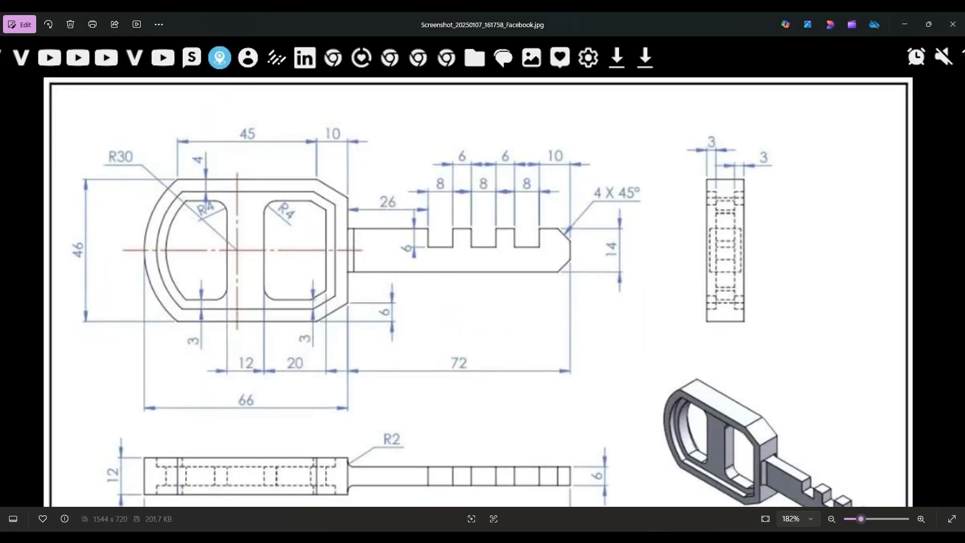
{"action": "key", "text": "alt+Tab"}
{"action": "left_click_drag", "start_coordinate": [76, 156], "coordinate": [37, 168]}
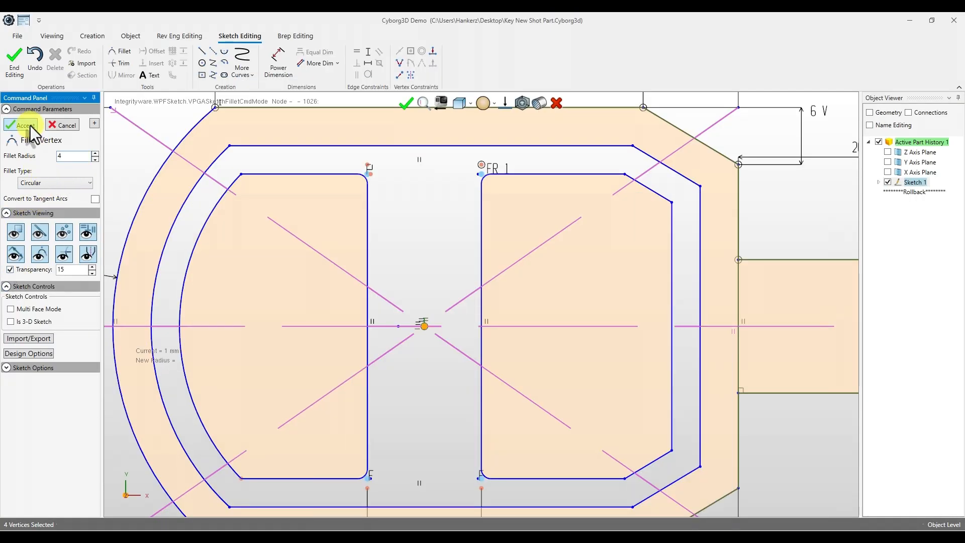
{"action": "key", "text": "Return"}
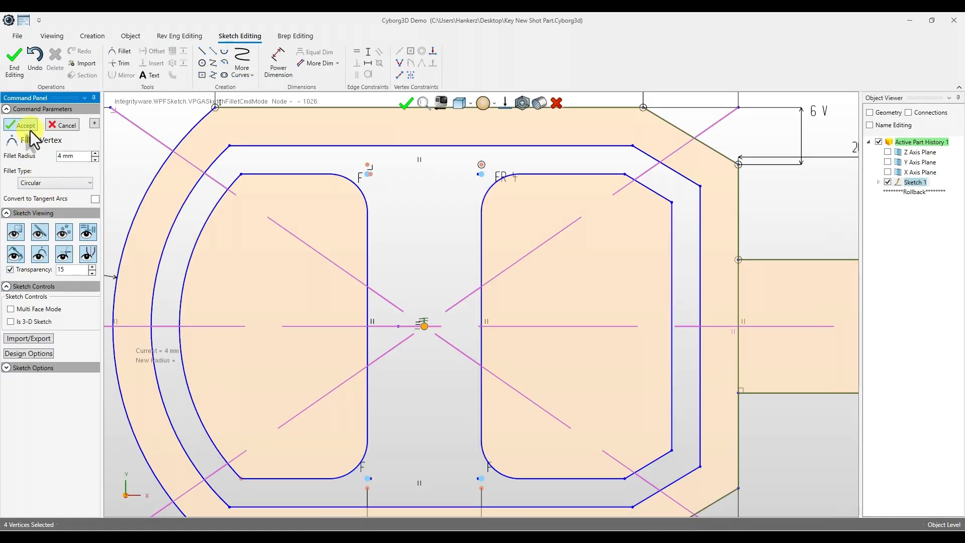
{"action": "key", "text": "alt+Tab"}
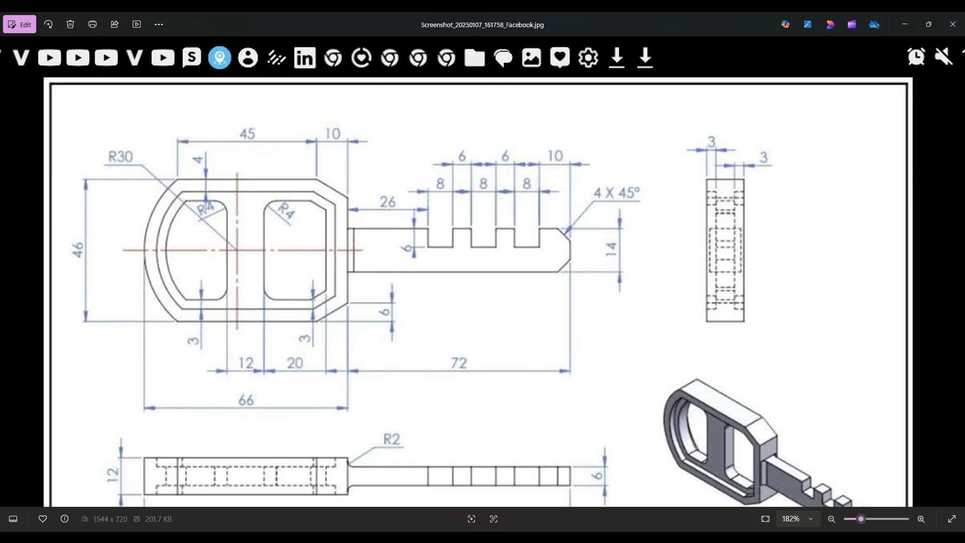
{"action": "key", "text": "alt+Tab"}
{"action": "left_click", "coordinate": [14, 127]}
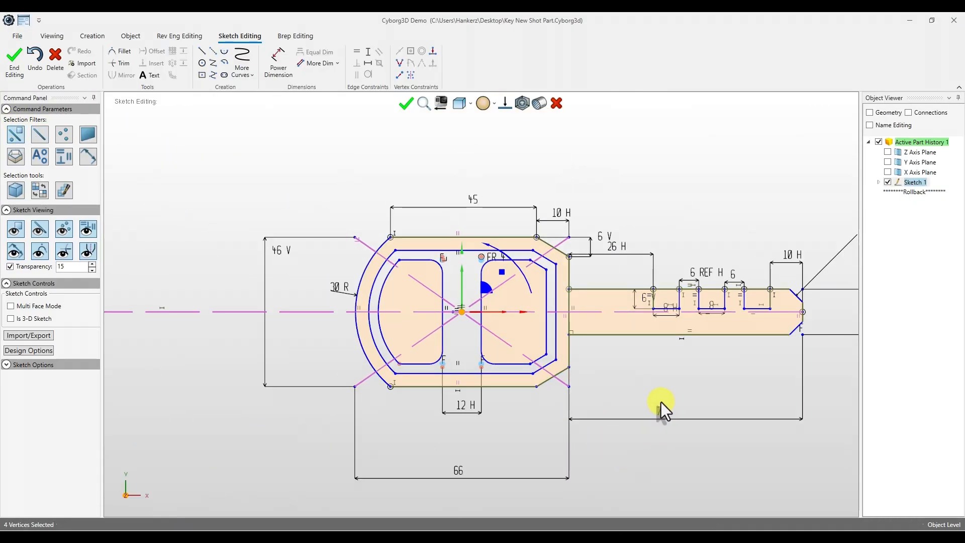
- Turn on Multi Face Mode and extrude the notched blade face and the head's inner ring with center bar as a 3 mm mirrored union
{"action": "mouse_move", "coordinate": [613, 401]}
{"action": "middle_mouse_down"}
{"action": "mouse_move", "coordinate": [625, 370]}
{"action": "mouse_move", "coordinate": [588, 322]}
{"action": "mouse_move", "coordinate": [742, 357]}
{"action": "mouse_move", "coordinate": [543, 373]}
{"action": "middle_mouse_up"}
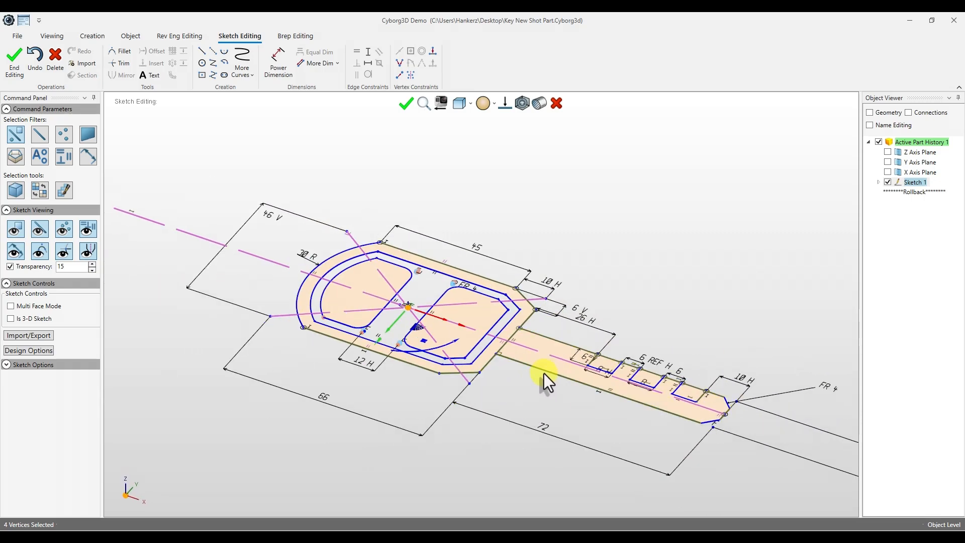
{"action": "left_click", "coordinate": [46, 308]}
{"action": "scroll", "coordinate": [541, 340], "scroll_direction": "up", "scroll_amount": 3}
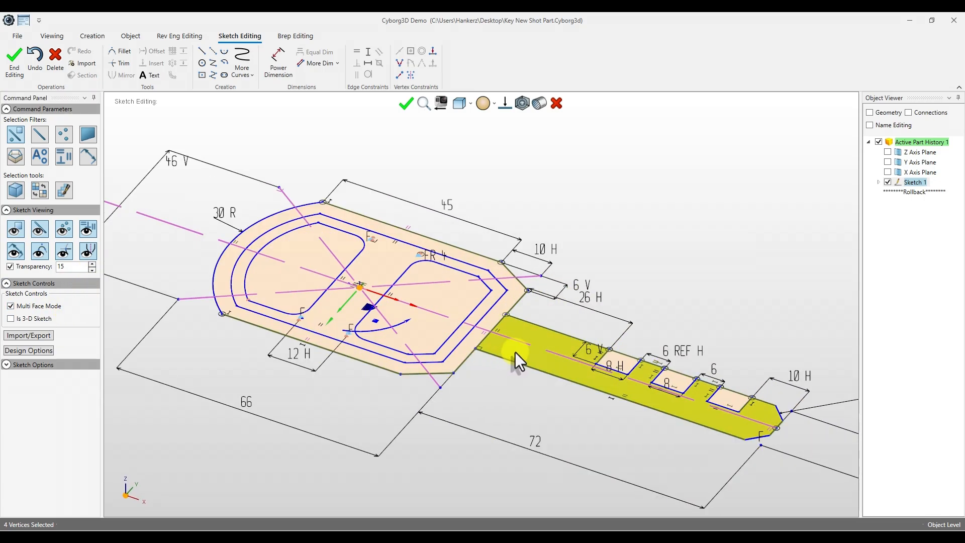
{"action": "left_click", "coordinate": [515, 352]}
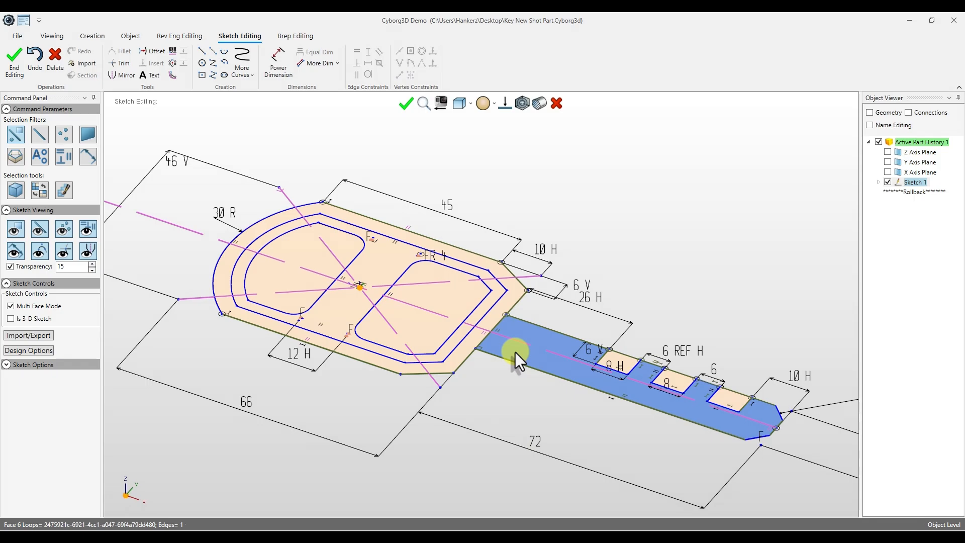
{"action": "right_click", "coordinate": [512, 352]}
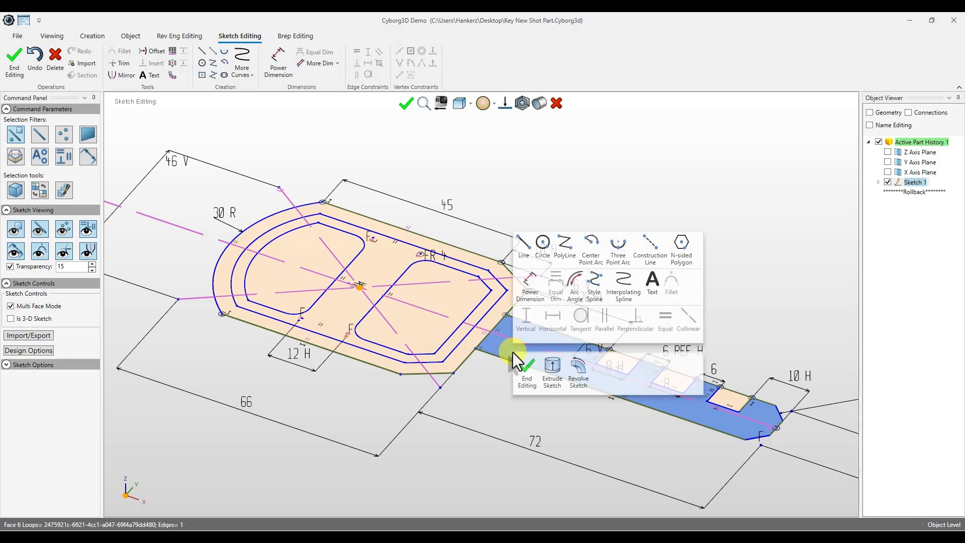
{"action": "left_click", "coordinate": [551, 370]}
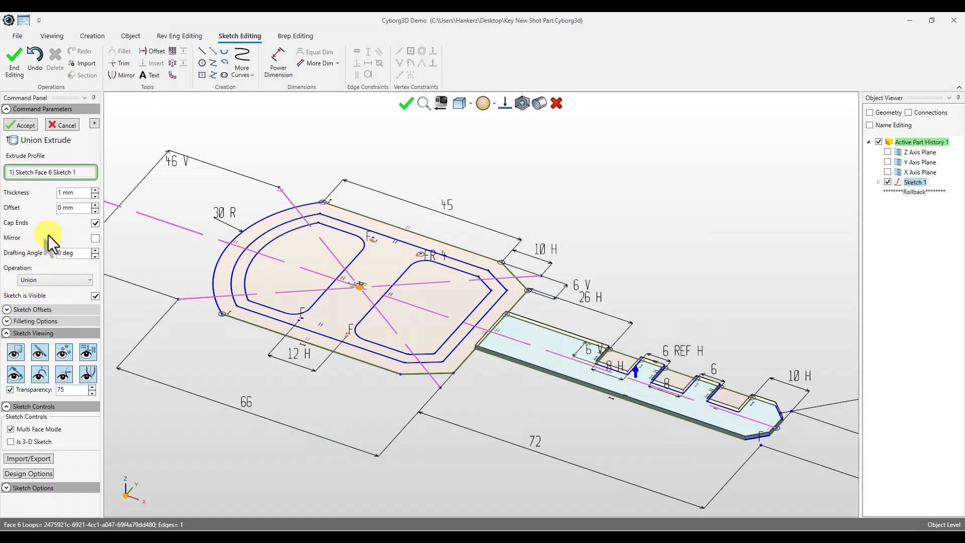
{"action": "left_click", "coordinate": [93, 239]}
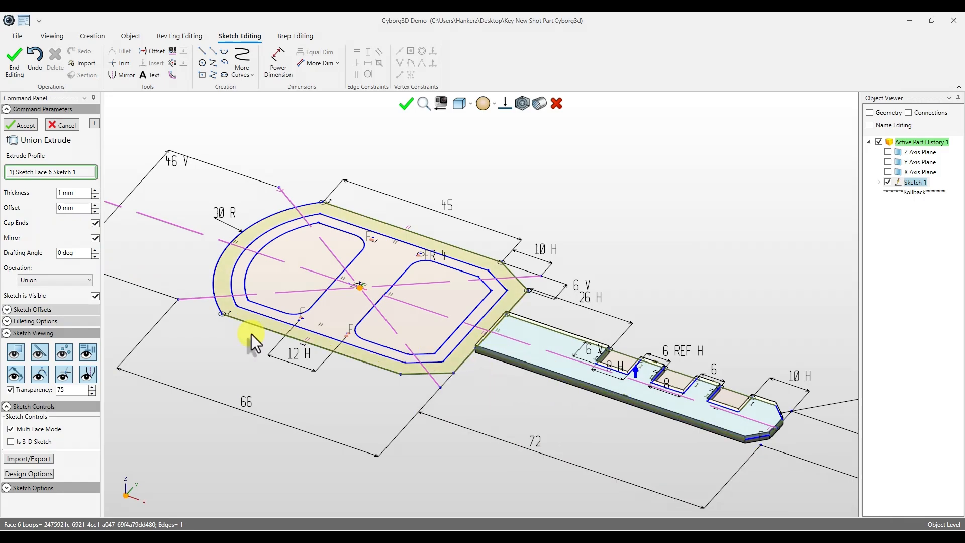
{"action": "double_click", "coordinate": [73, 194]}
{"action": "type", "text": "3"}
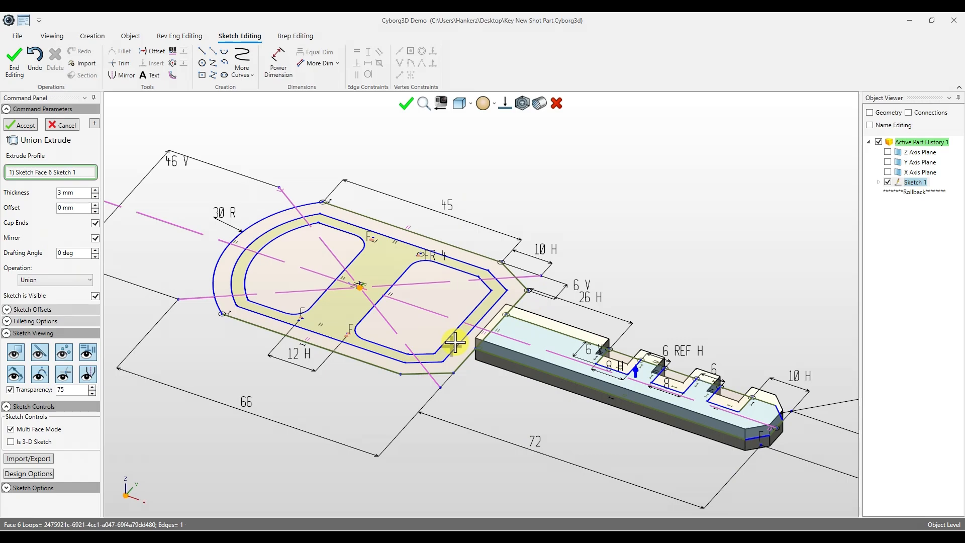
{"action": "left_click", "coordinate": [383, 264]}
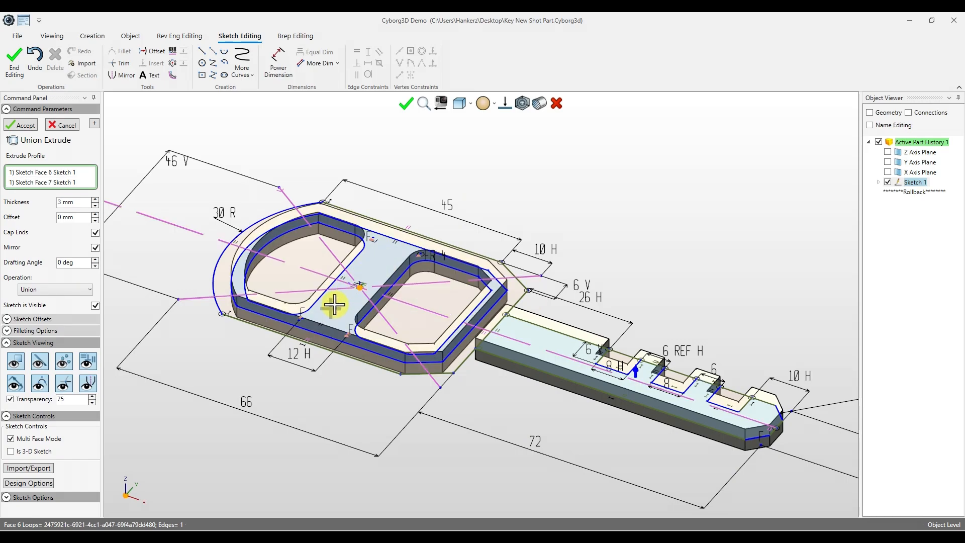
{"action": "left_click", "coordinate": [18, 126]}
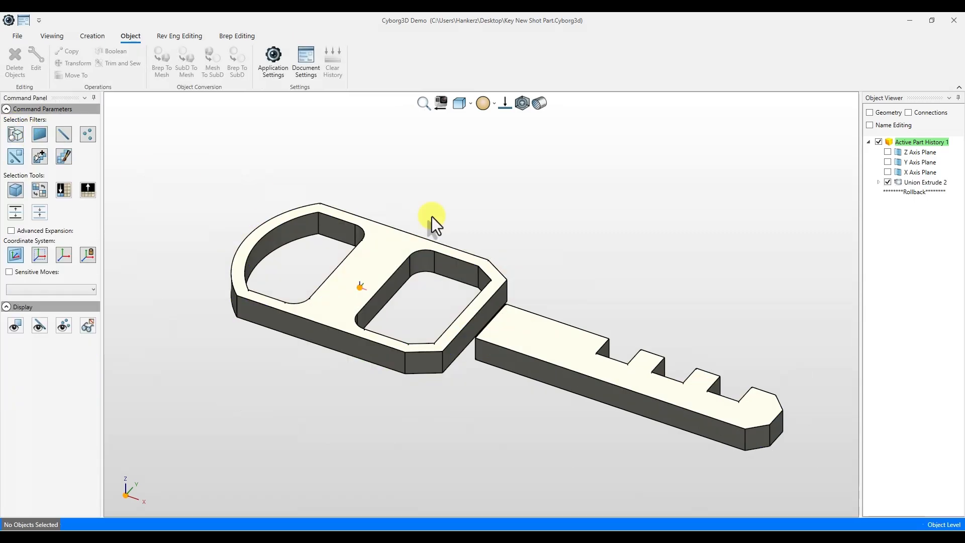
- Extrude the outer head ring of Sketch 1 by 6 mm with Mirror and Union, showing the sketch only for this operation
{"action": "left_click", "coordinate": [878, 182]}
{"action": "left_click", "coordinate": [897, 192]}
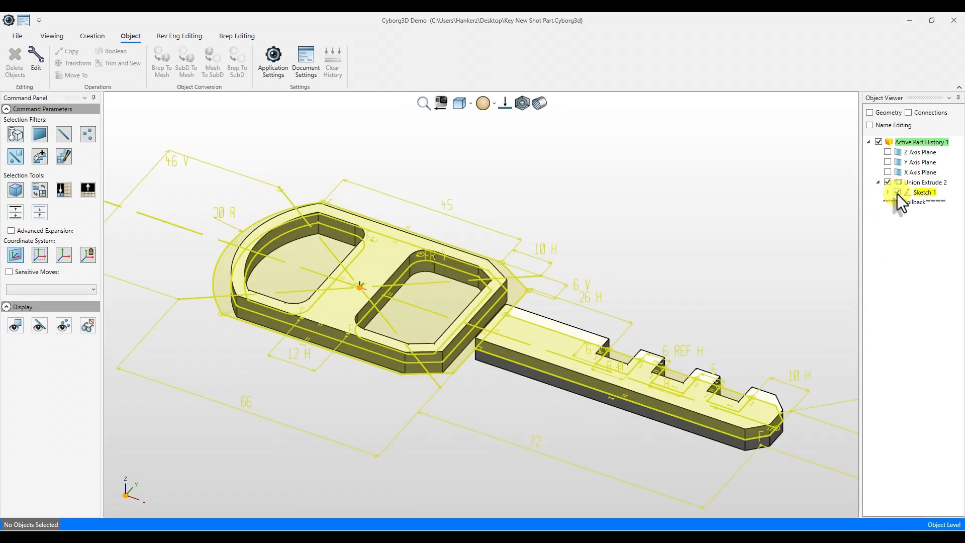
{"action": "left_click", "coordinate": [513, 291]}
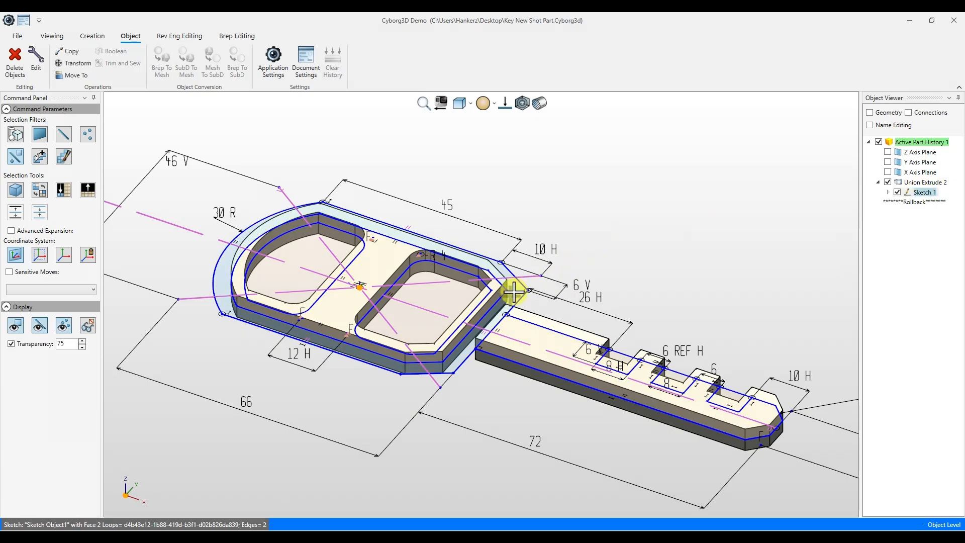
{"action": "right_click", "coordinate": [514, 291]}
{"action": "left_click", "coordinate": [550, 307]}
{"action": "left_click", "coordinate": [654, 532]}
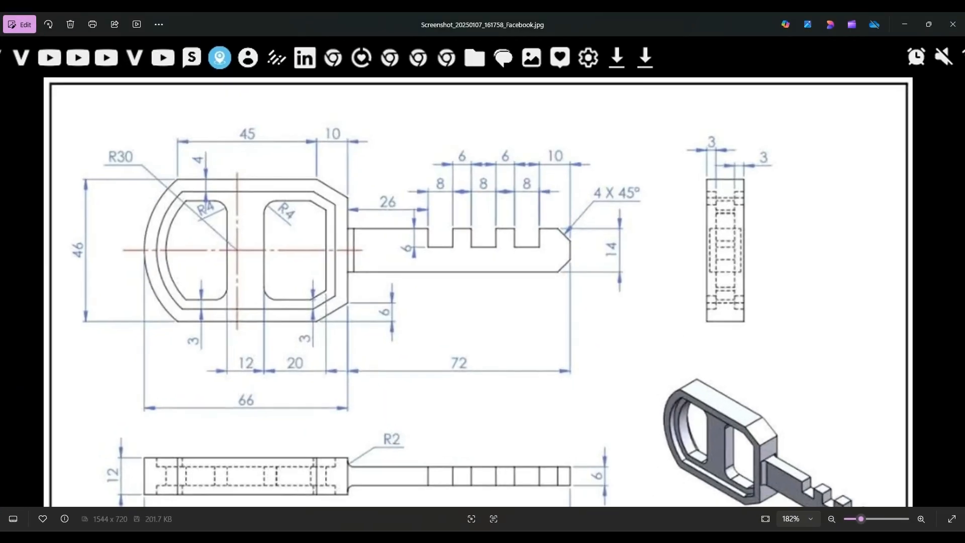
{"action": "left_click", "coordinate": [613, 521]}
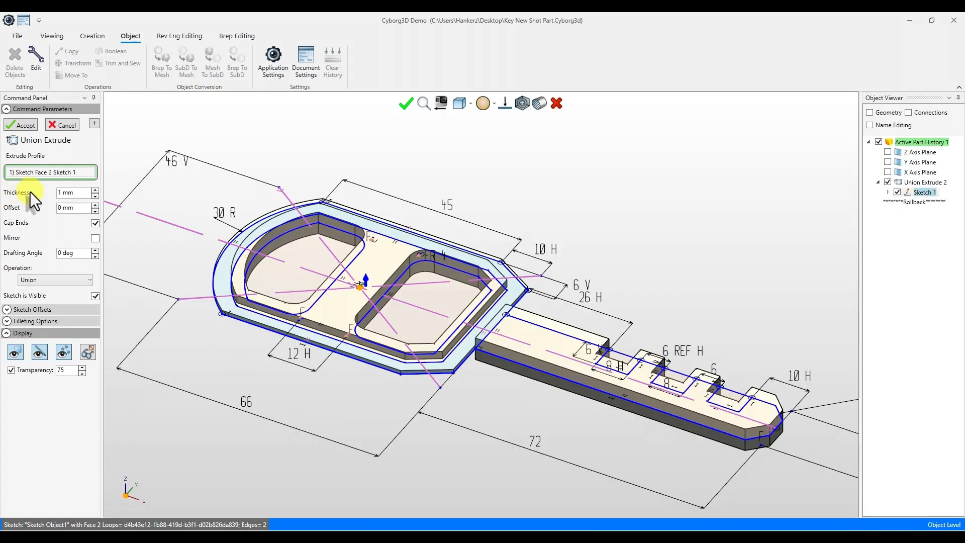
{"action": "left_click", "coordinate": [87, 192]}
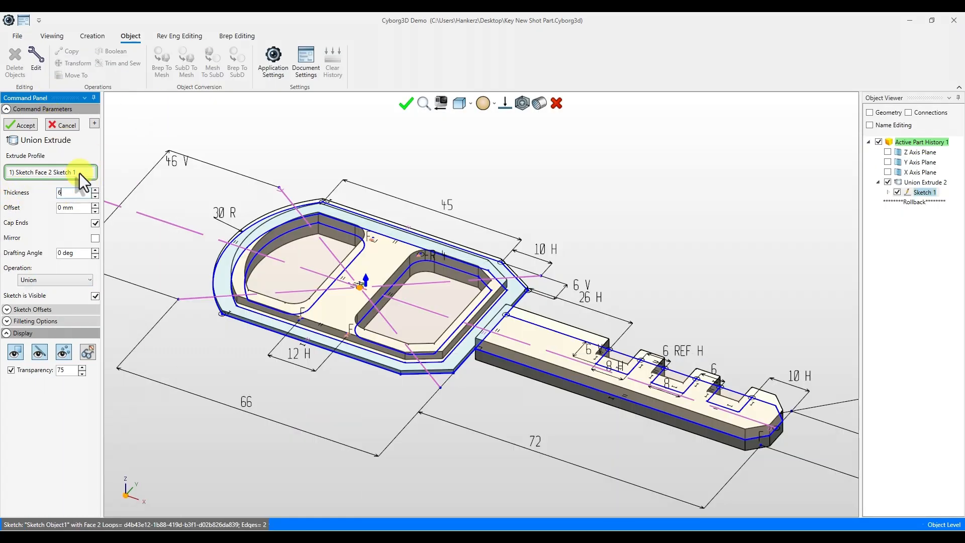
{"action": "left_click", "coordinate": [95, 238]}
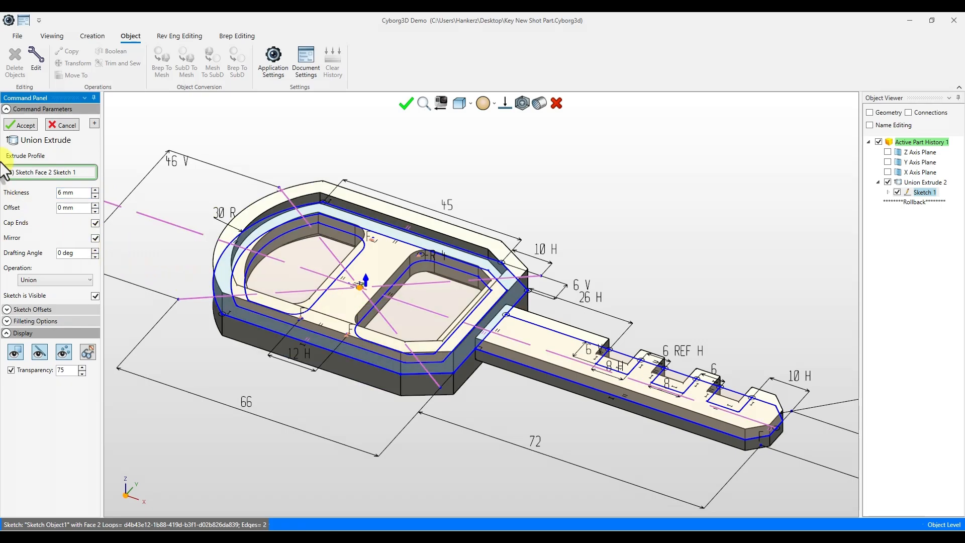
{"action": "left_click", "coordinate": [20, 125]}
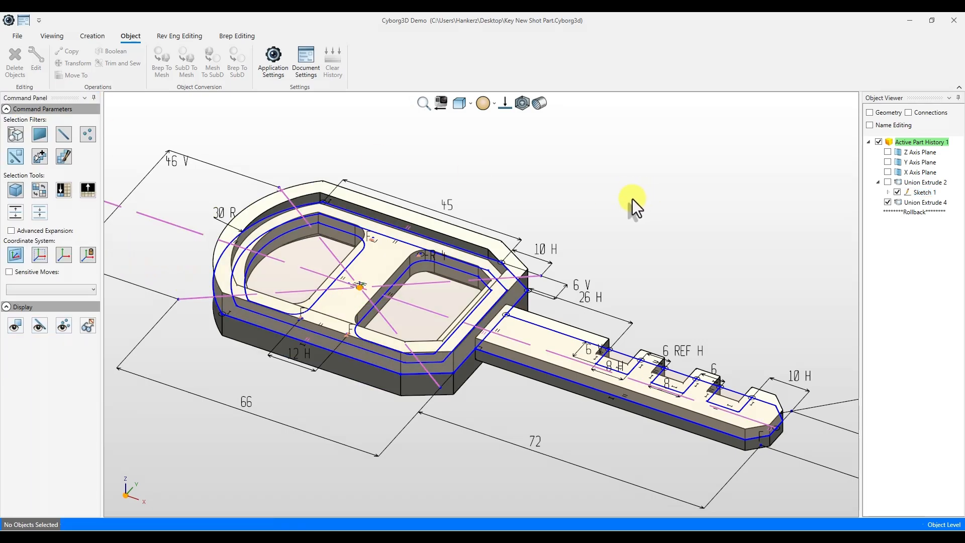
{"action": "left_click", "coordinate": [897, 192]}
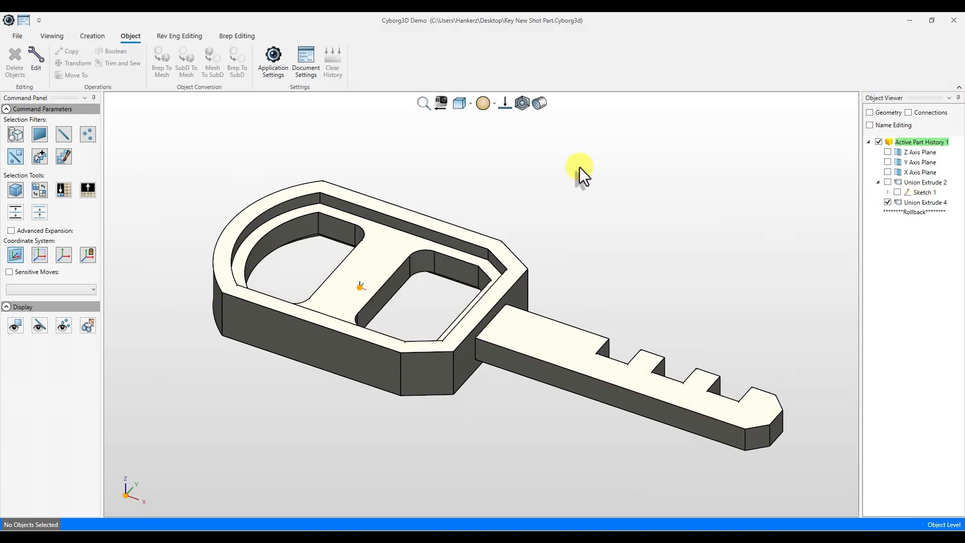
- Fillet the two edges where the blade's broad faces meet the head with a constant 2 mm radius, checking the reference drawing
{"action": "middle_click_drag", "start_coordinate": [579, 166], "coordinate": [590, 187]}
{"action": "scroll", "coordinate": [590, 187], "scroll_direction": "down", "scroll_amount": 4}
{"action": "left_click", "coordinate": [444, 250]}
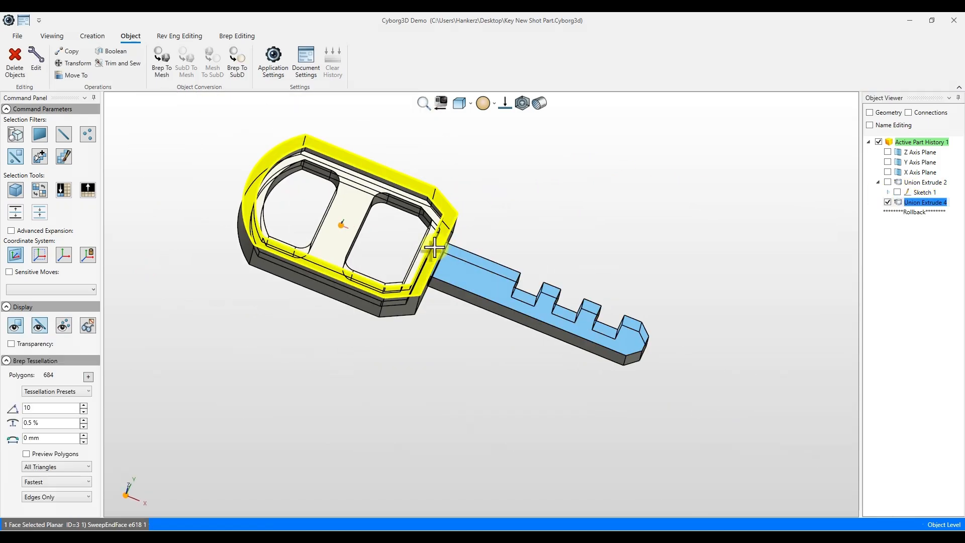
{"action": "middle_click_drag", "start_coordinate": [434, 247], "coordinate": [411, 274]}
{"action": "scroll", "coordinate": [404, 291], "scroll_direction": "up", "scroll_amount": 3}
{"action": "middle_click_drag", "start_coordinate": [379, 350], "coordinate": [626, 279]}
{"action": "scroll", "coordinate": [553, 285], "scroll_direction": "up", "scroll_amount": 5}
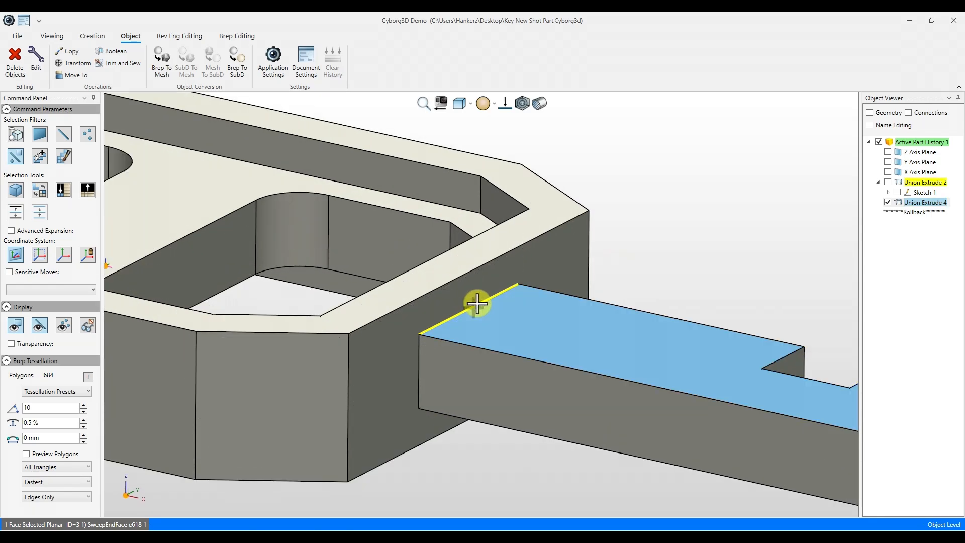
{"action": "left_click", "coordinate": [476, 304]}
{"action": "middle_click_drag", "start_coordinate": [471, 303], "coordinate": [493, 280]}
{"action": "left_click", "coordinate": [492, 286], "text": "shift"}
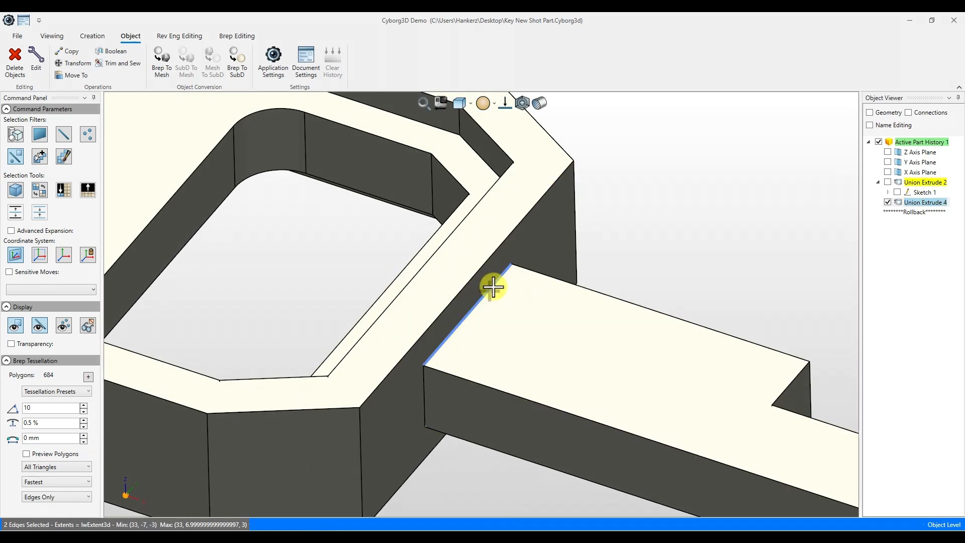
{"action": "right_click", "coordinate": [495, 286]}
{"action": "left_click", "coordinate": [517, 294]}
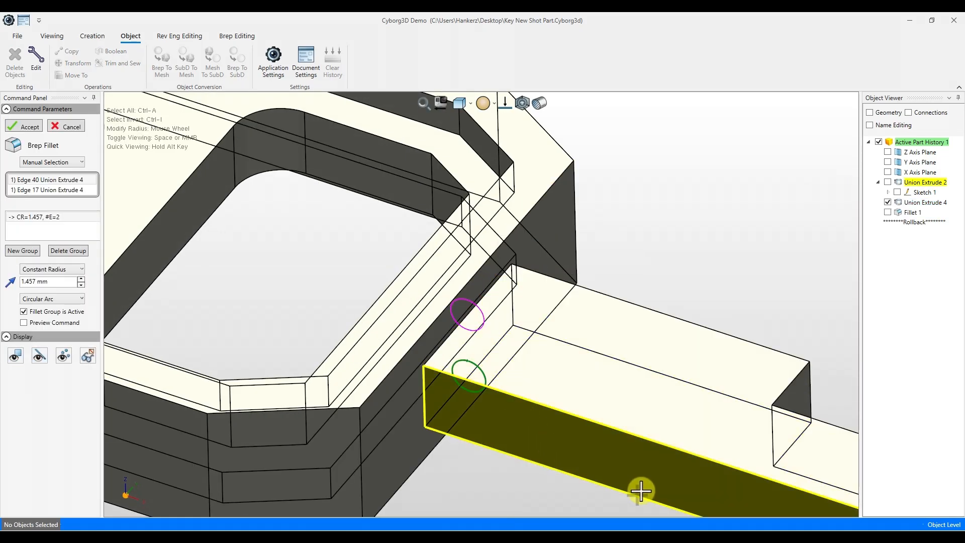
{"action": "left_click", "coordinate": [661, 538]}
{"action": "left_click", "coordinate": [659, 539]}
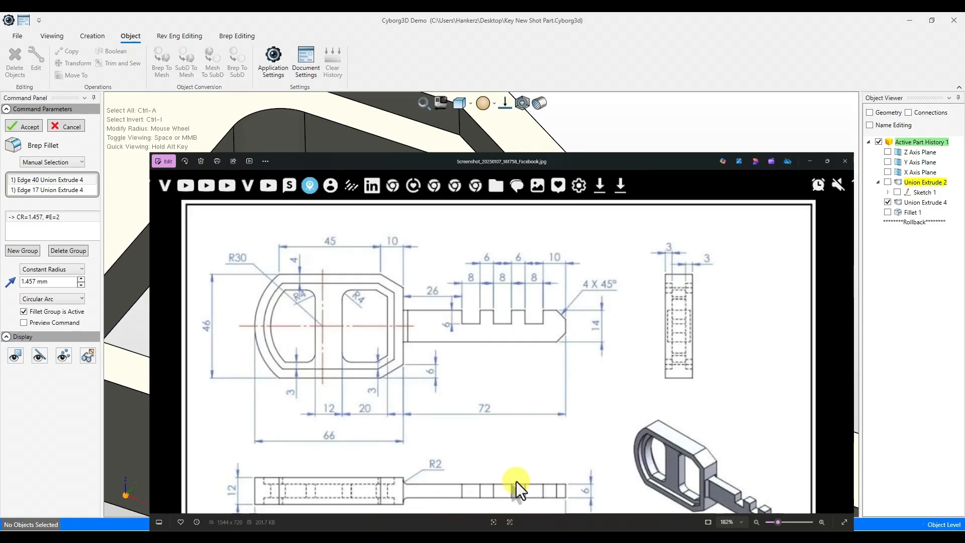
{"action": "left_click_drag", "start_coordinate": [49, 282], "coordinate": [21, 284]}
{"action": "type", "text": "2"}
{"action": "key", "text": "Return"}
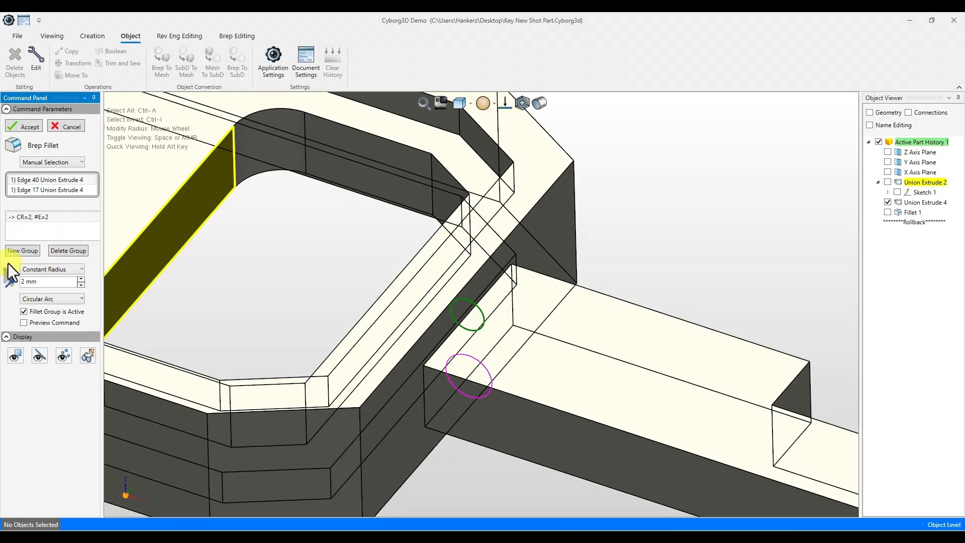
{"action": "left_click", "coordinate": [30, 126]}
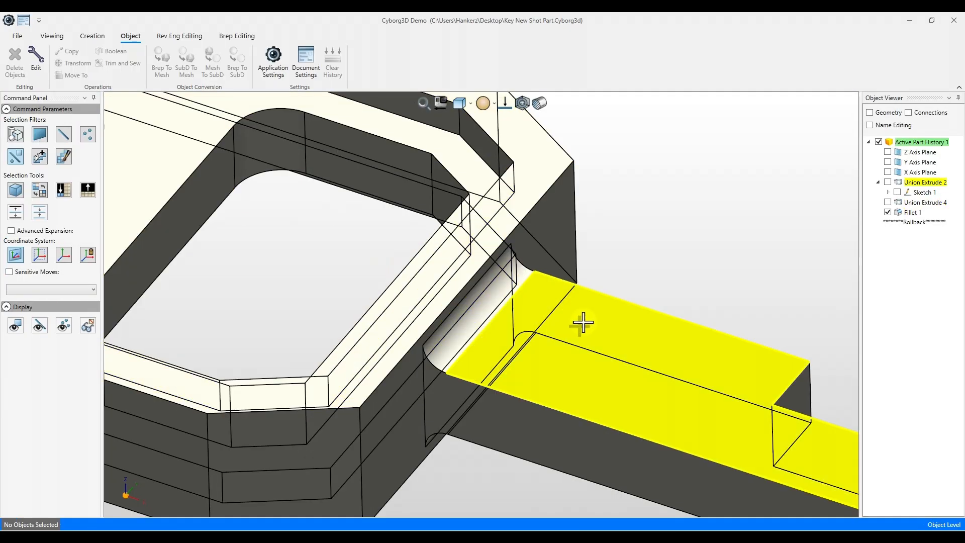
- Examine the key's head, openings and filleted blade joint from several angles
{"action": "left_click", "coordinate": [521, 106]}
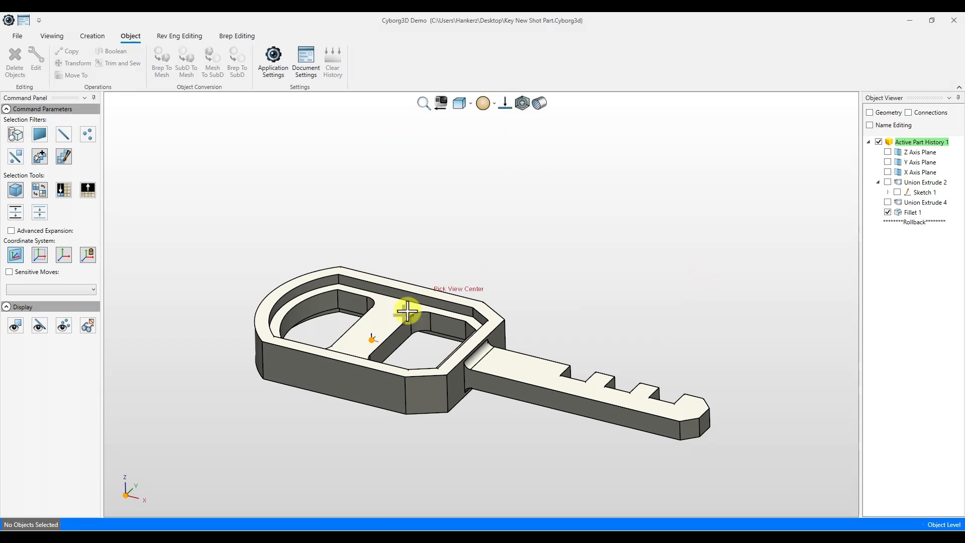
{"action": "left_click", "coordinate": [391, 338]}
{"action": "middle_click_drag", "start_coordinate": [498, 289], "coordinate": [599, 201]}
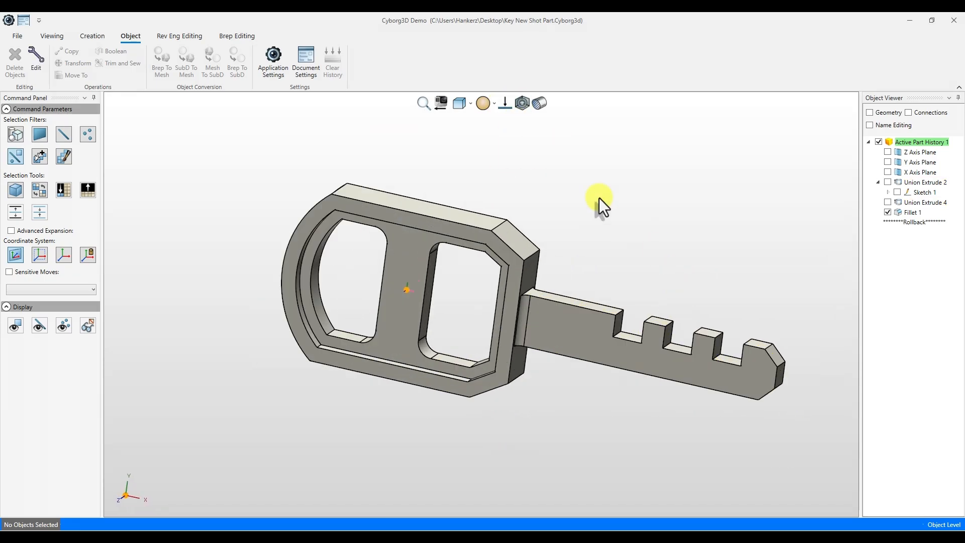
{"action": "left_click", "coordinate": [459, 104]}
{"action": "middle_click_drag", "start_coordinate": [603, 412], "coordinate": [488, 189]}
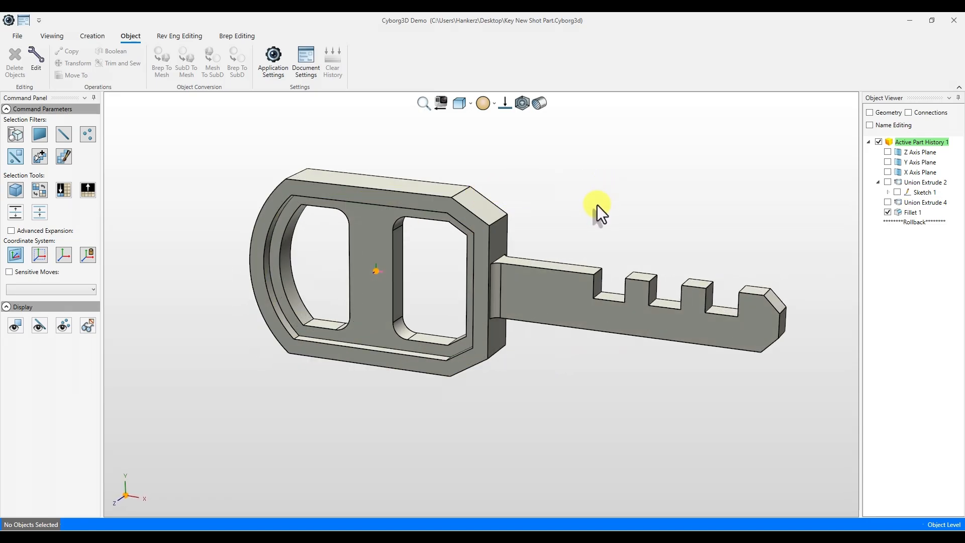
{"action": "middle_click_drag", "start_coordinate": [596, 206], "coordinate": [588, 209]}
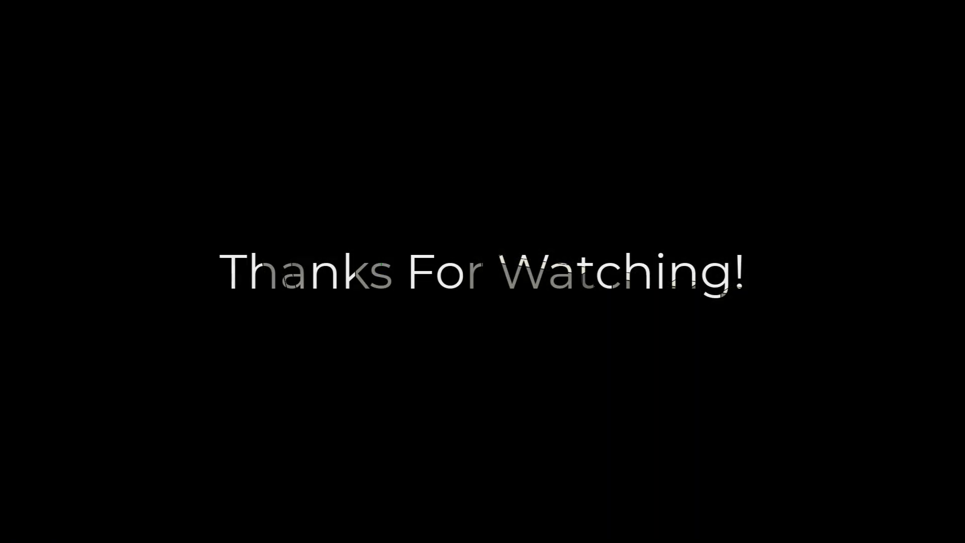